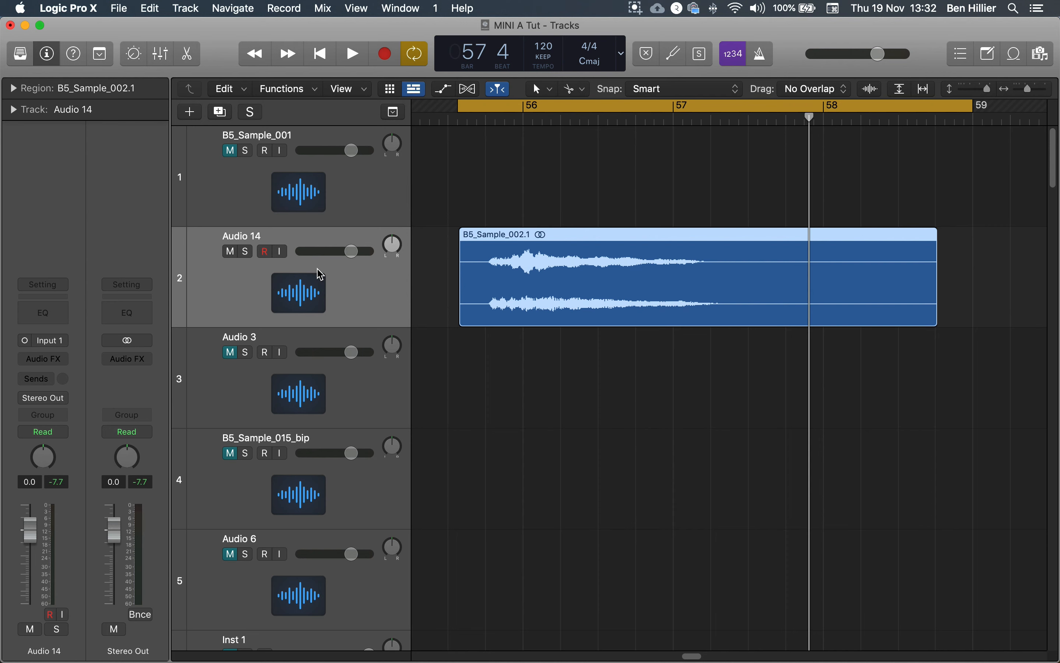
# - Create one software instrument track using Sampler (Multi-Sample), and close the plug-in window that opens with it
pyautogui.click(189, 111)
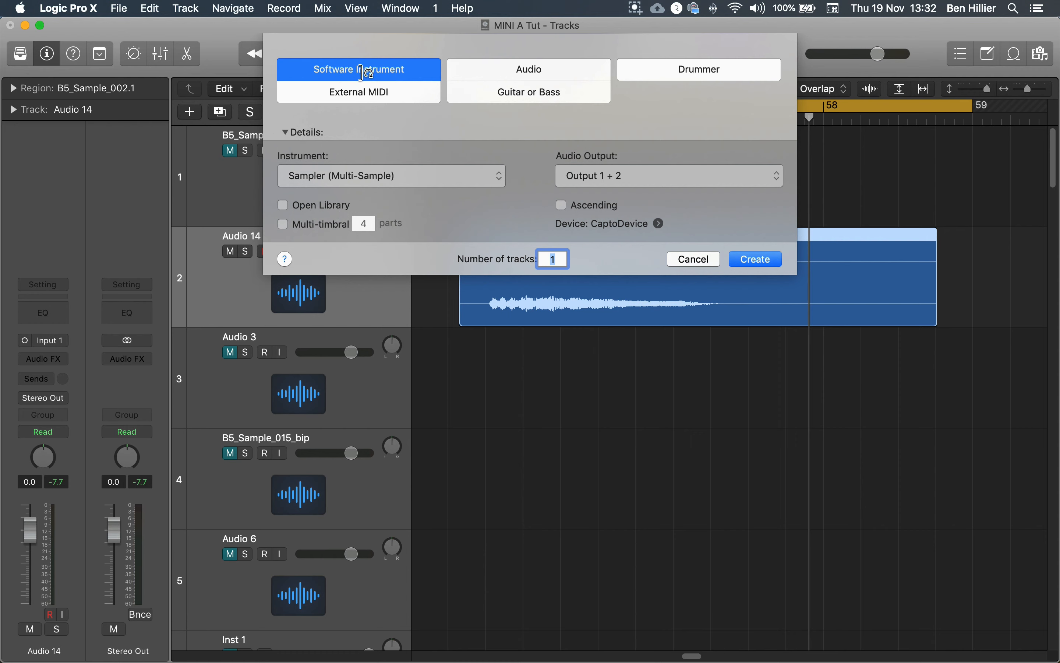
pyautogui.click(346, 178)
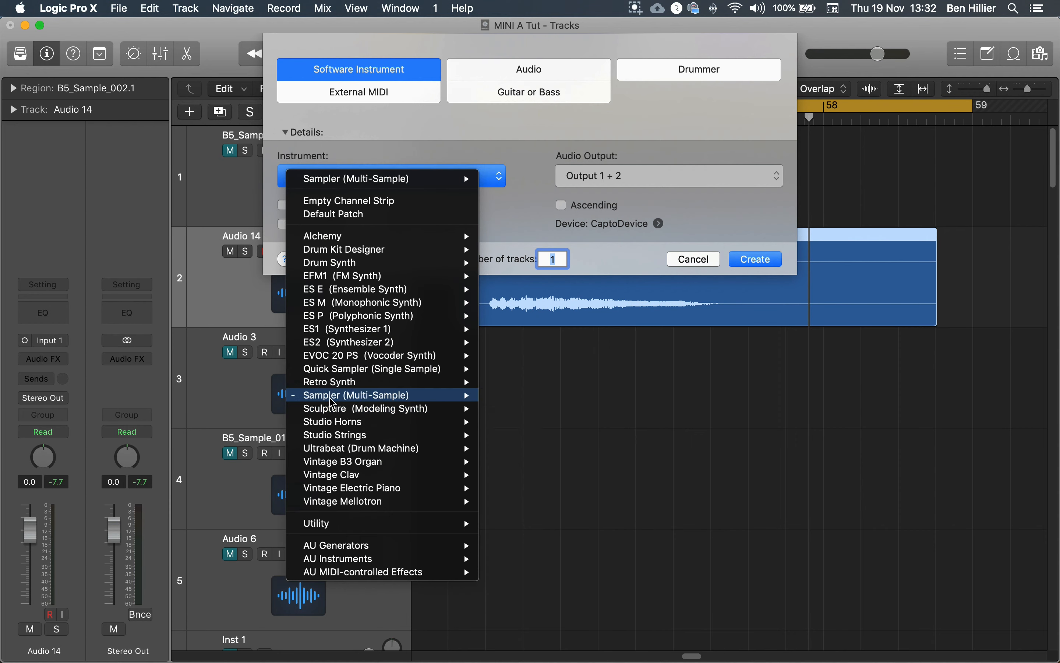
pyautogui.click(544, 184)
pyautogui.click(754, 259)
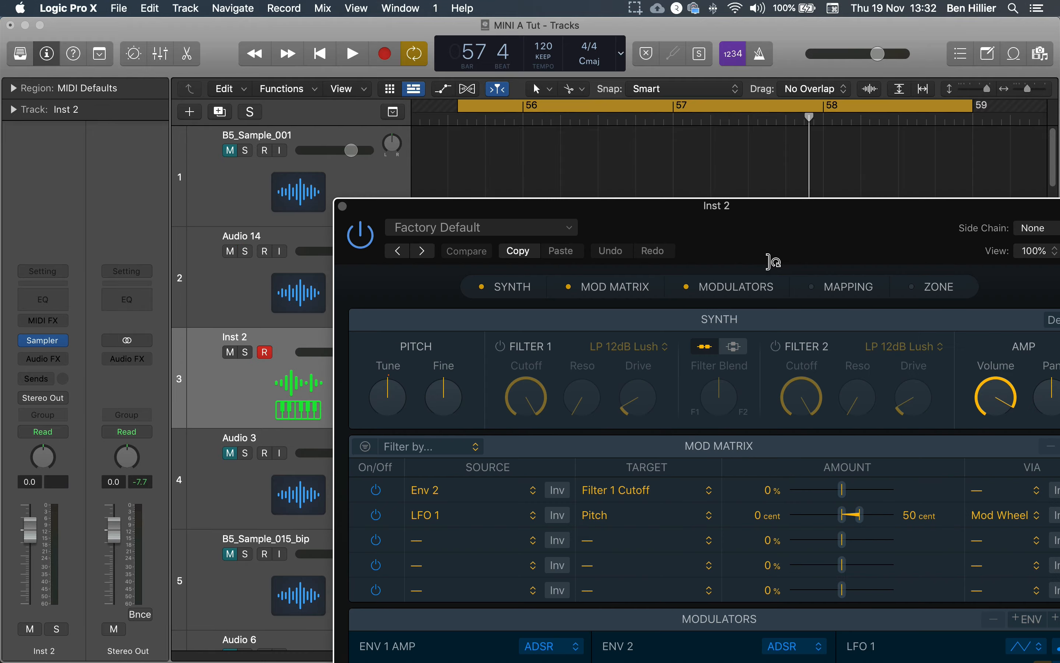
pyautogui.doubleClick(734, 207)
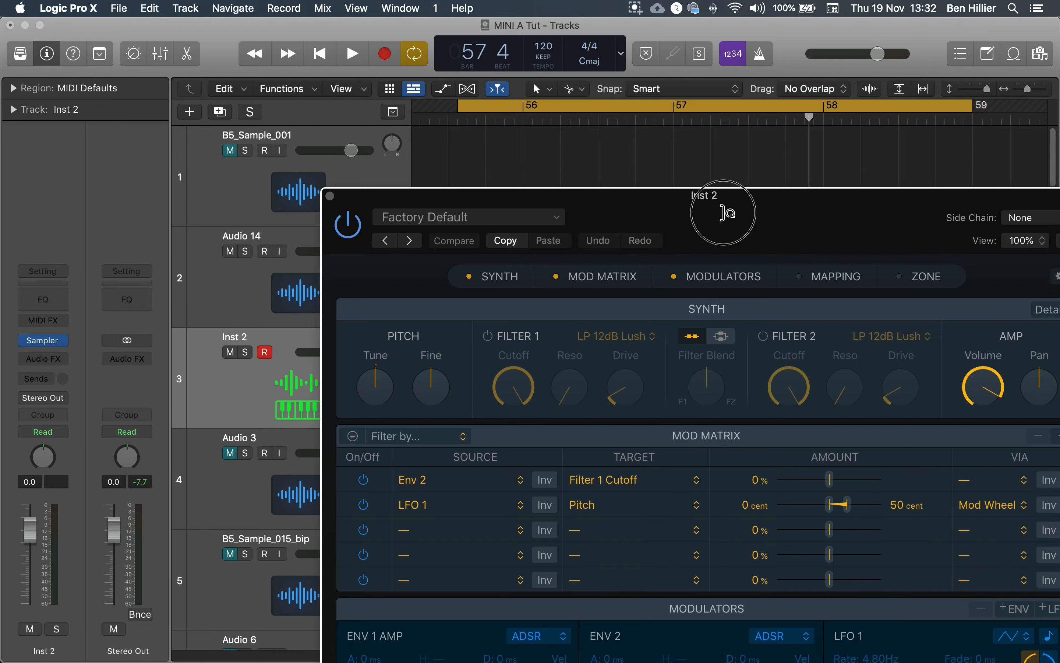
pyautogui.click(134, 52)
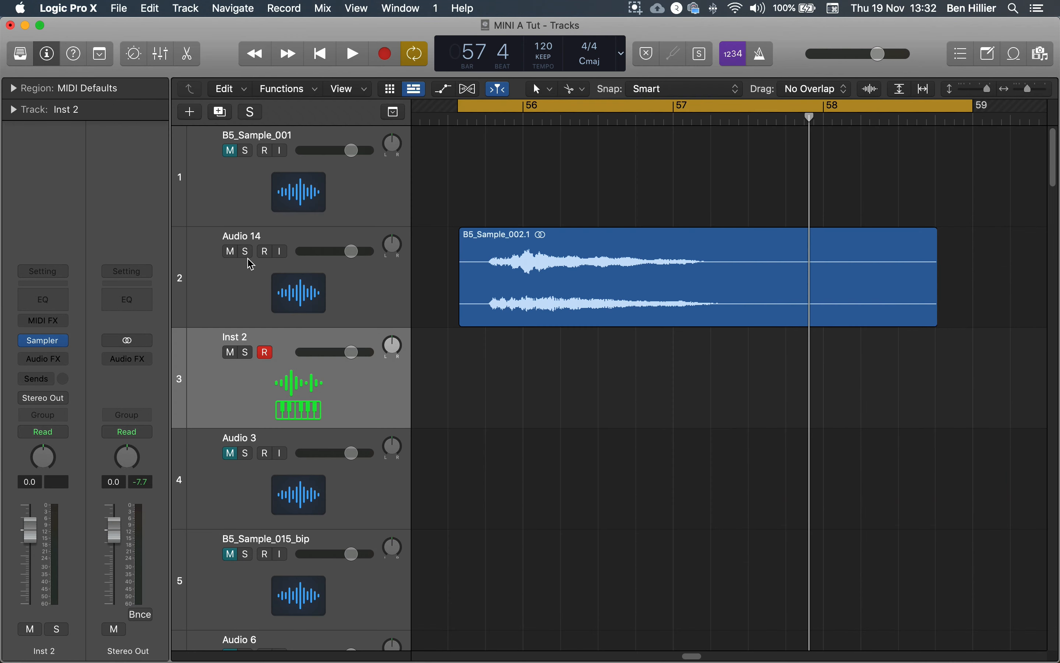
# - Reopen Sampler on the new instrument track and show its Mapping and Zone sections
pyautogui.click(46, 52)
pyautogui.click(46, 51)
pyautogui.click(45, 342)
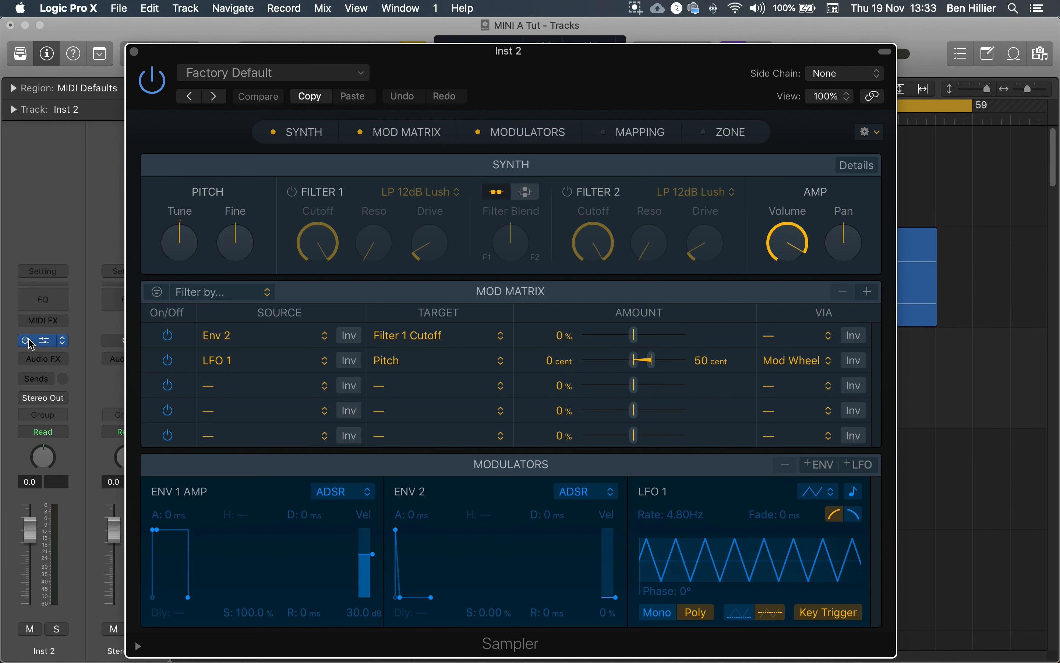
pyautogui.moveTo(464, 61); pyautogui.dragTo(357, 35)
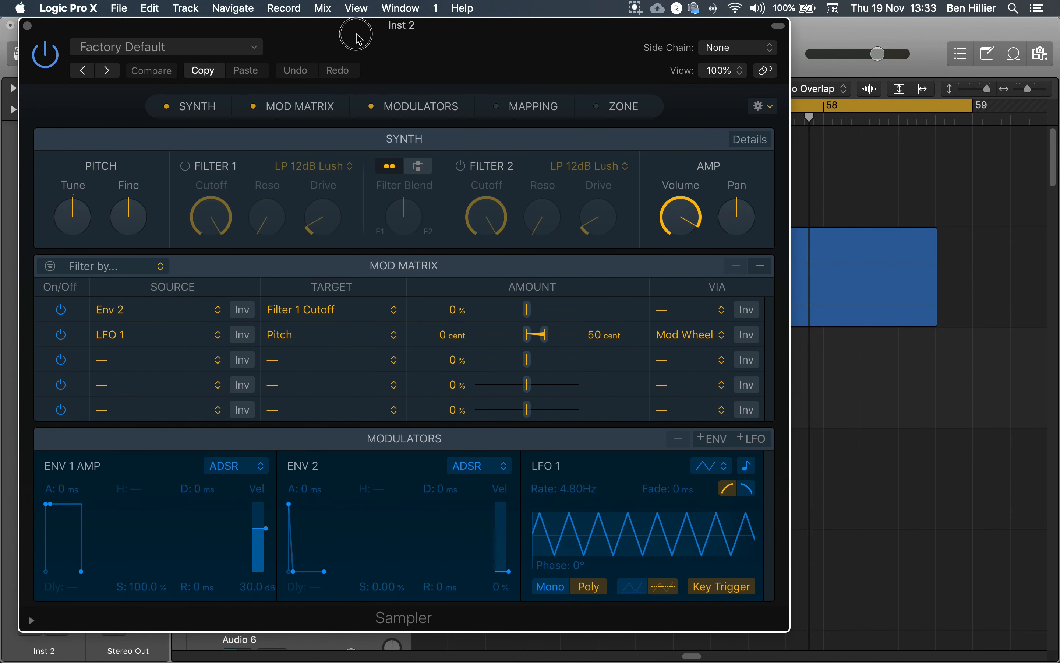
pyautogui.click(522, 108)
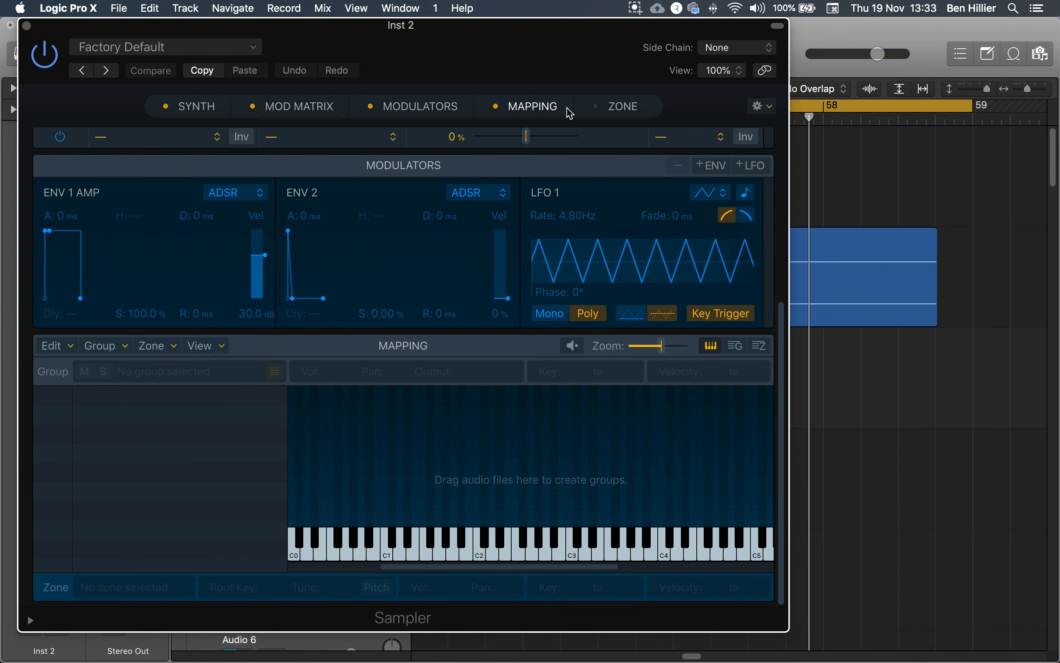
pyautogui.click(599, 110)
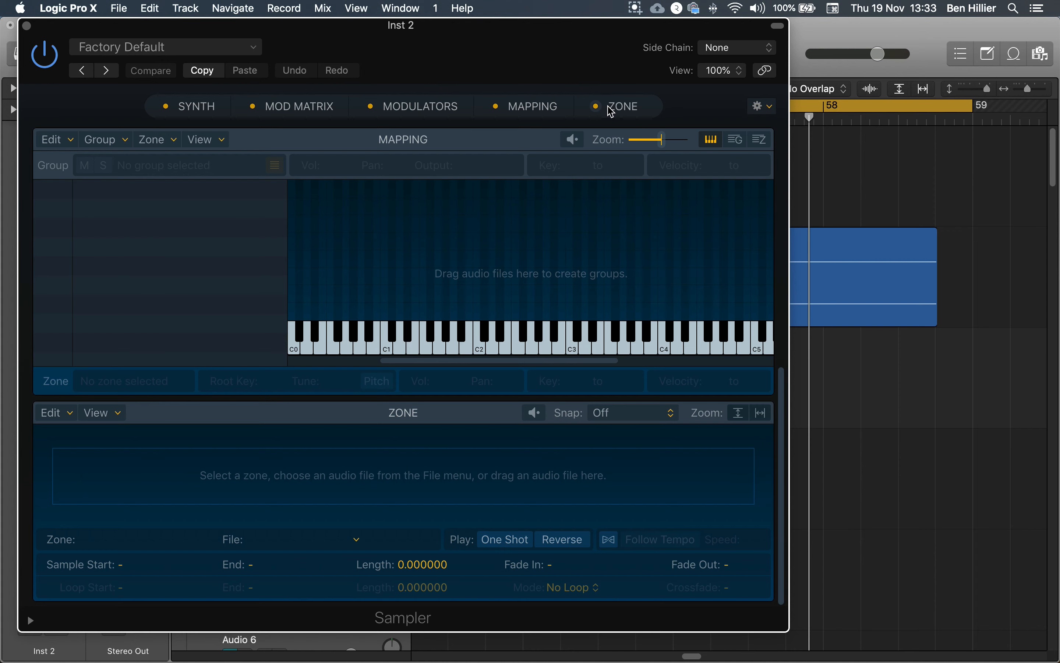
# - Load the B5_Sample_002.1 region into Sampler's mapping as one zone spanning C-2 to G8 with root key C#3
pyautogui.moveTo(585, 53); pyautogui.dragTo(349, 93)
pyautogui.moveTo(664, 263); pyautogui.dragTo(333, 358)
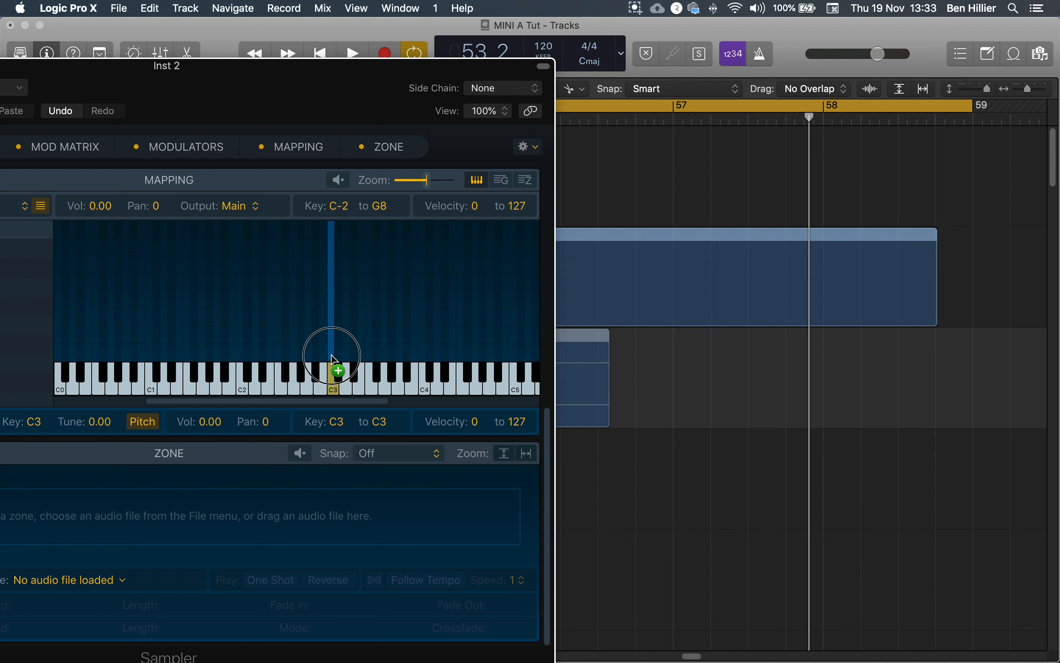
pyautogui.moveTo(332, 358); pyautogui.dragTo(336, 231)
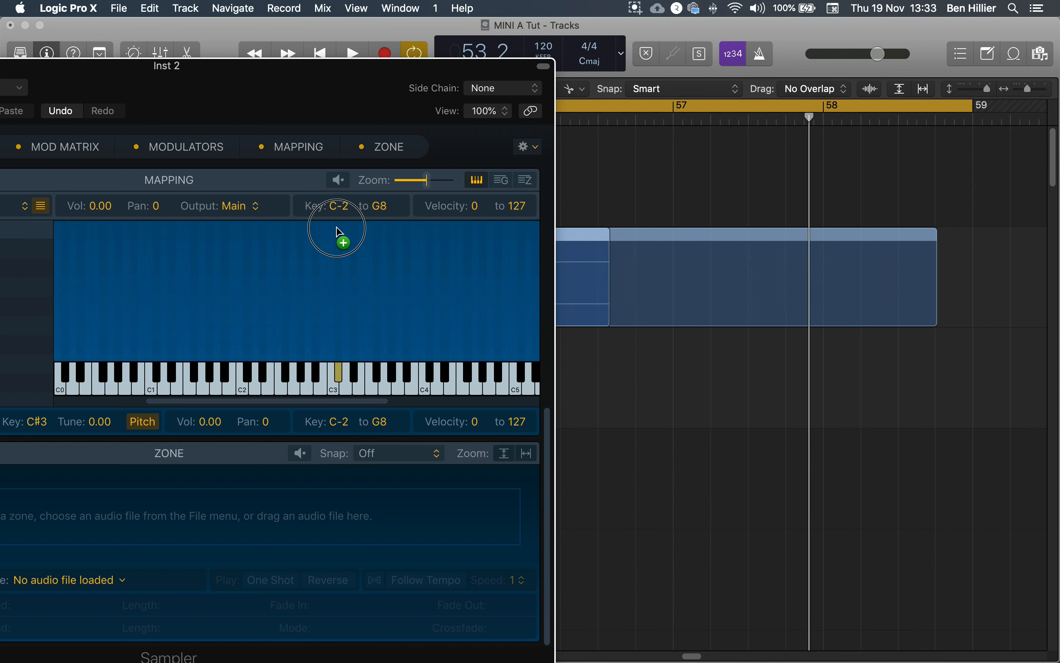
pyautogui.moveTo(337, 231); pyautogui.dragTo(338, 232)
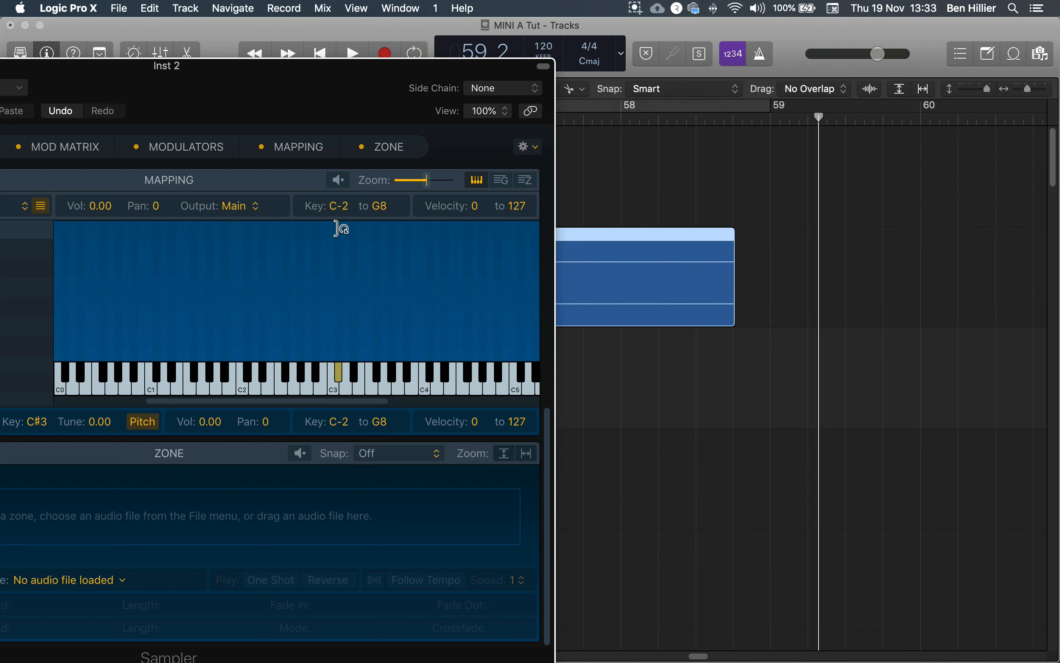
pyautogui.moveTo(284, 99); pyautogui.dragTo(587, 50)
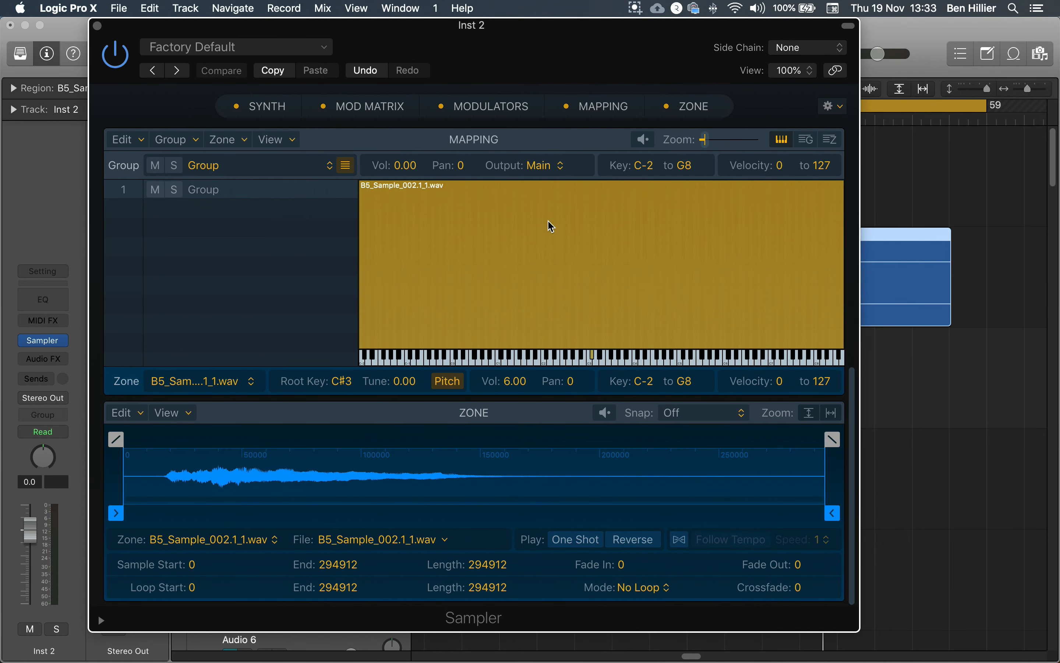
# - Open Musical Typing and play the sample at several pitches in octaves C2, C3 and C1
pyautogui.press('super+k')
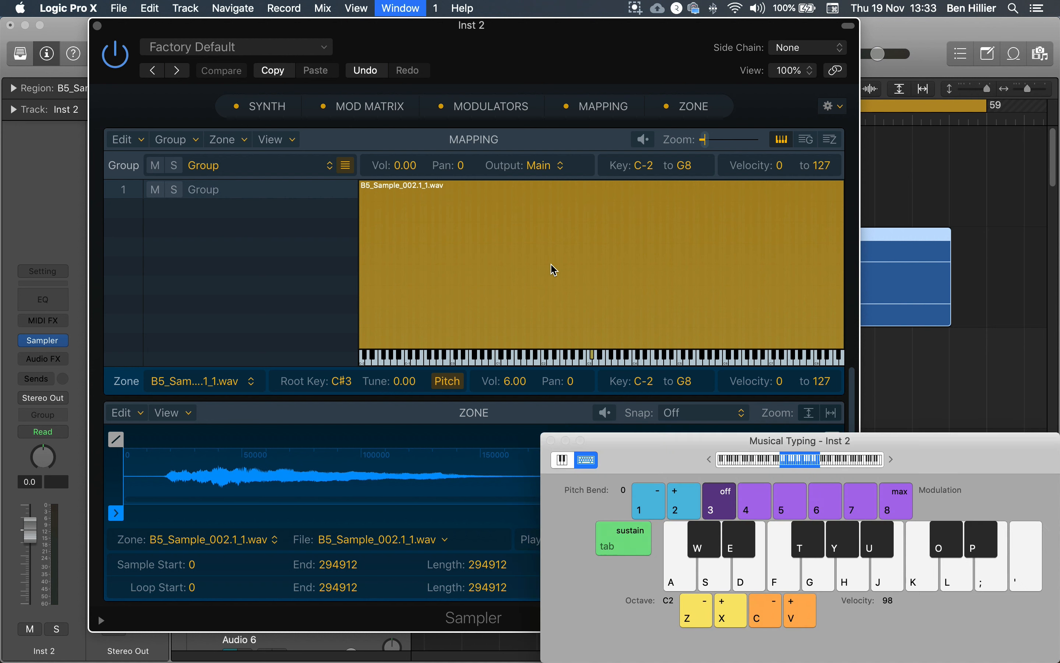
pyautogui.moveTo(675, 458); pyautogui.dragTo(690, 458)
pyautogui.press('a')
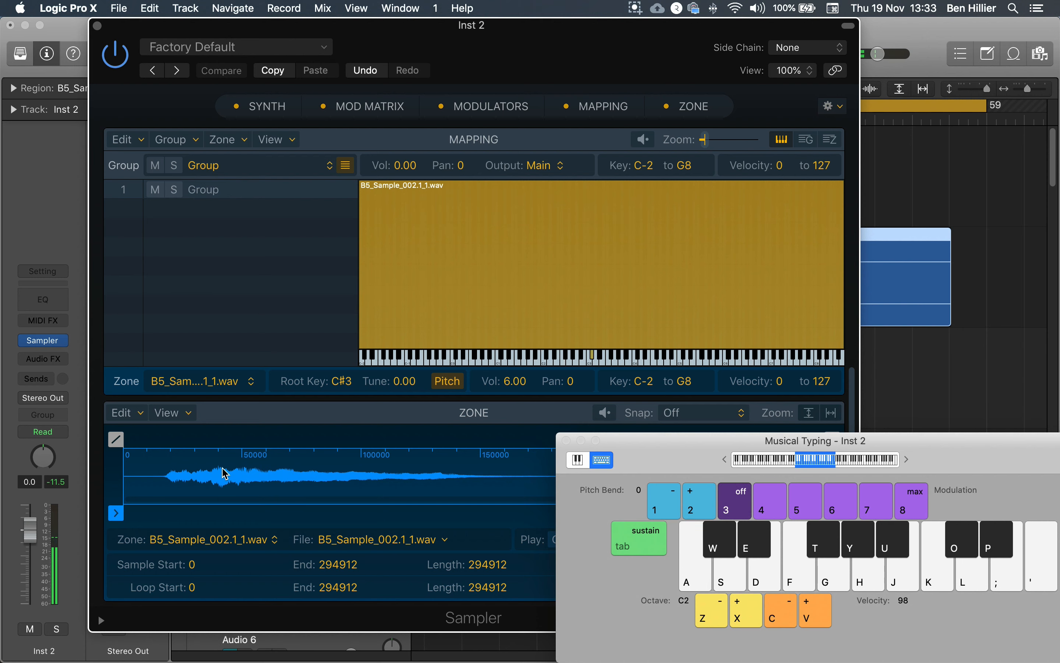
pyautogui.press('x')
pyautogui.press('a')
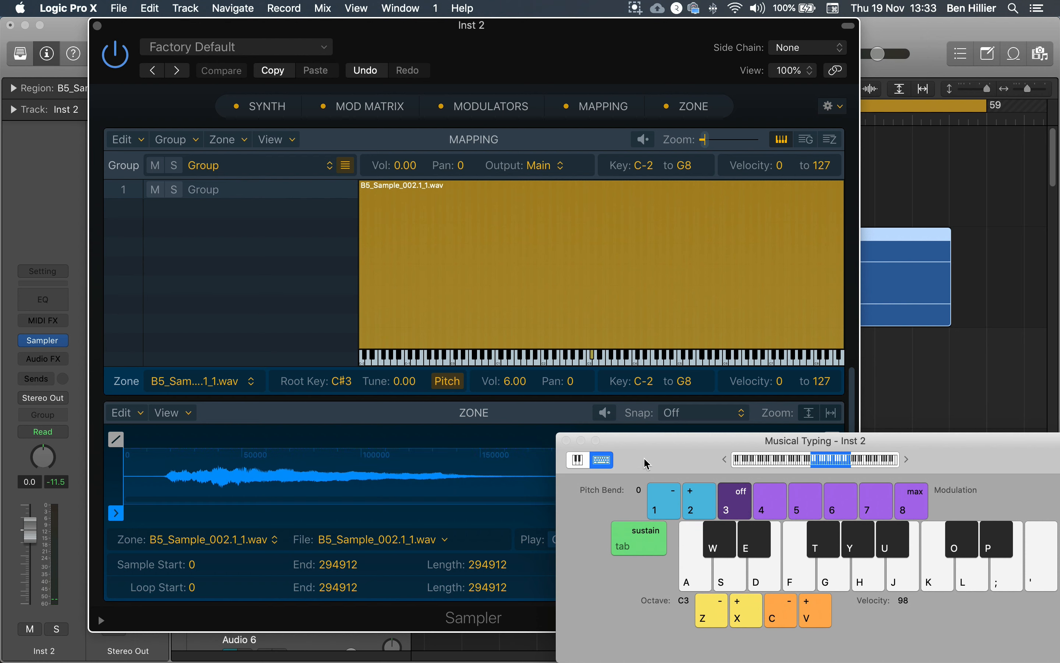
pyautogui.press('h')
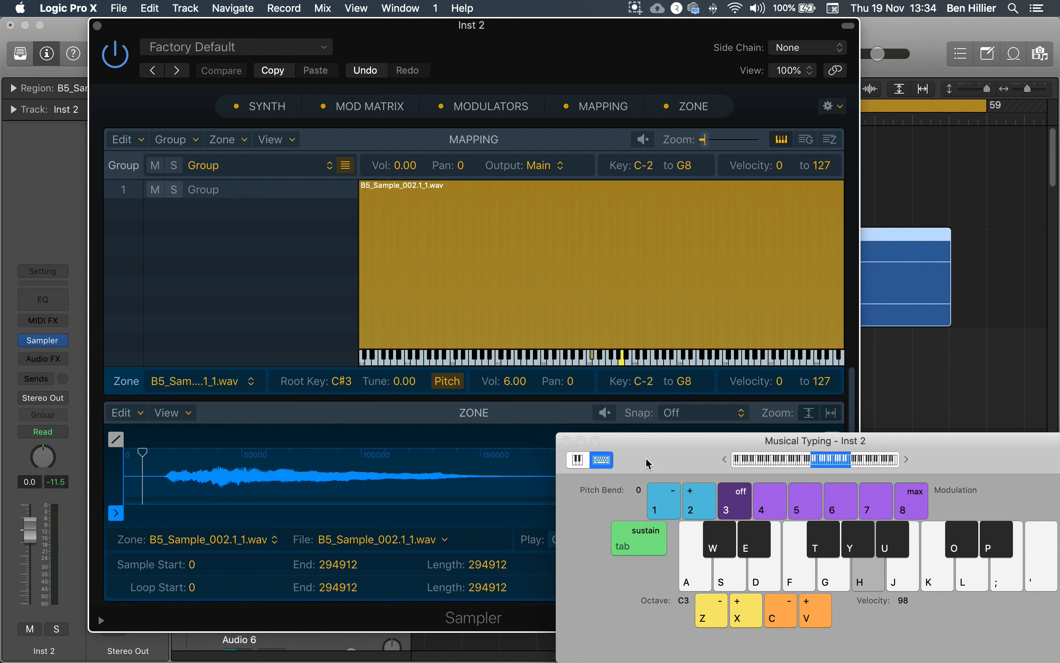
pyautogui.press('s')
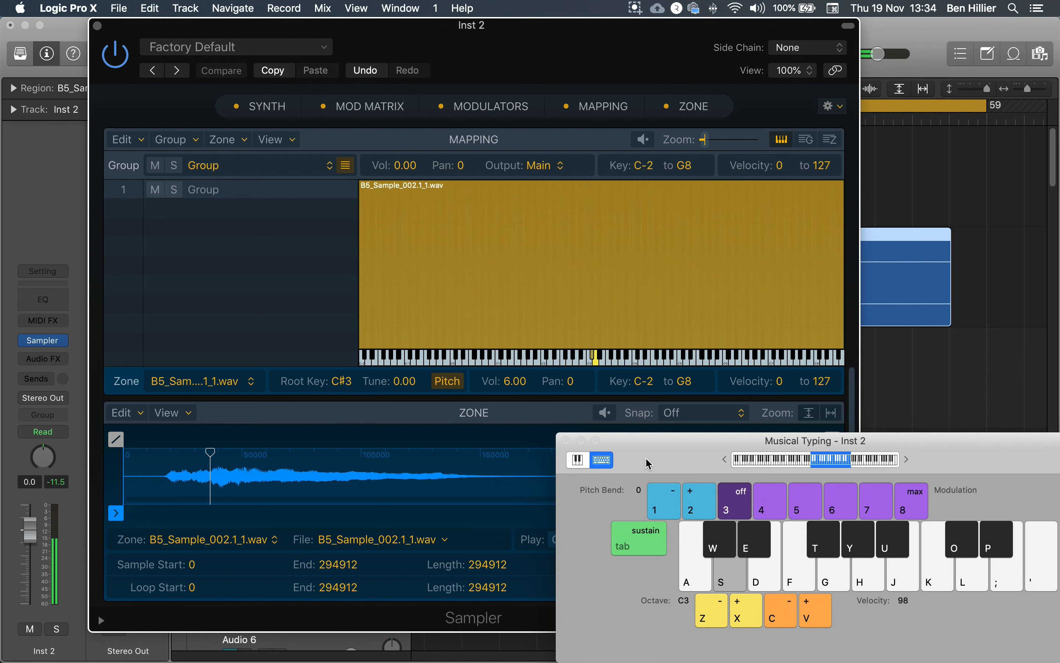
pyautogui.press('f')
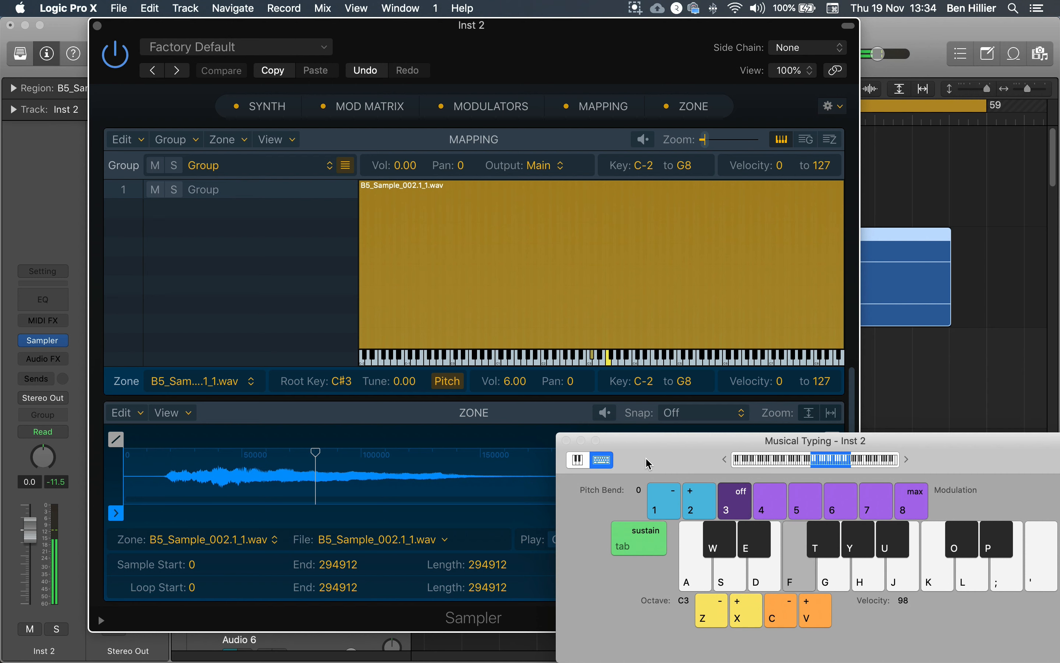
pyautogui.press('z')
pyautogui.press('z')
pyautogui.press('a')
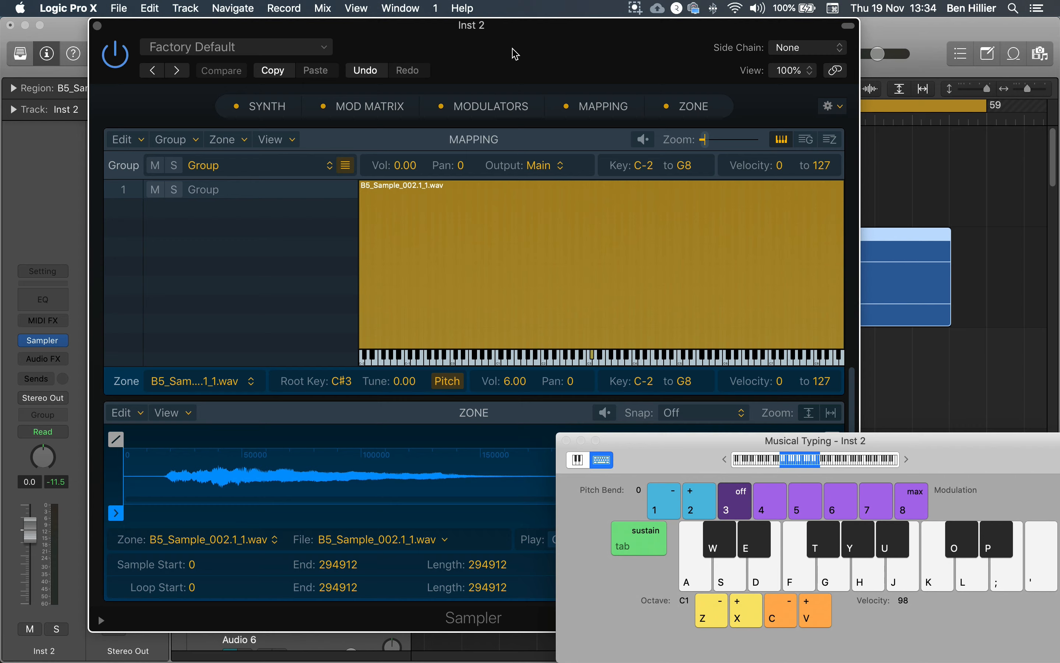
# - Trim the zone's sample start to about 18237, where the waveform begins, and audition it in octave C3
pyautogui.moveTo(519, 33); pyautogui.dragTo(461, 34)
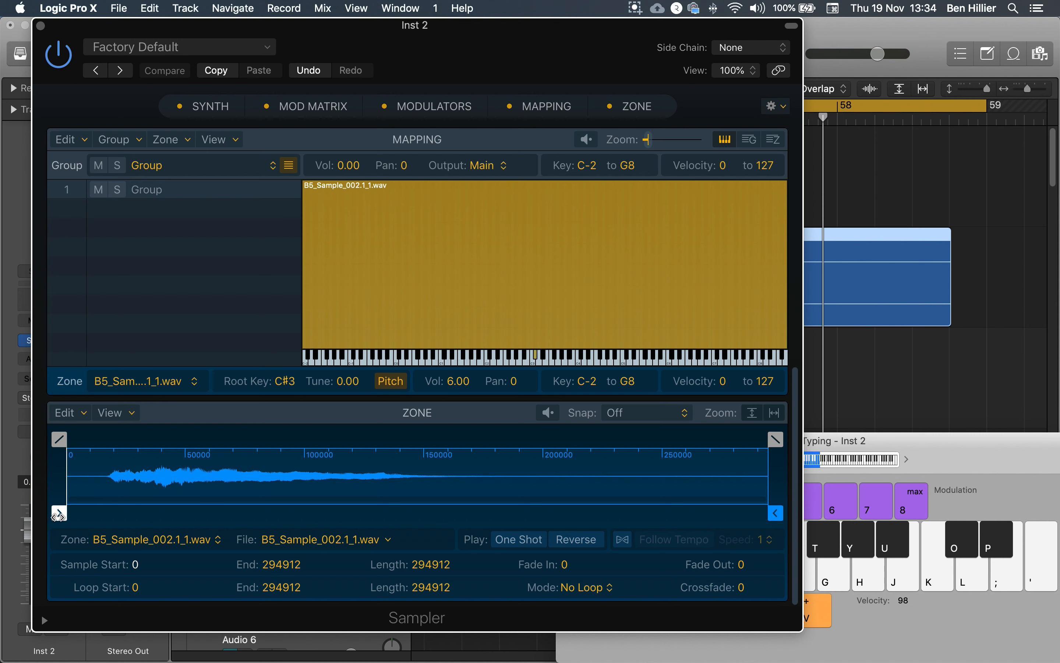
pyautogui.moveTo(60, 514); pyautogui.dragTo(106, 513)
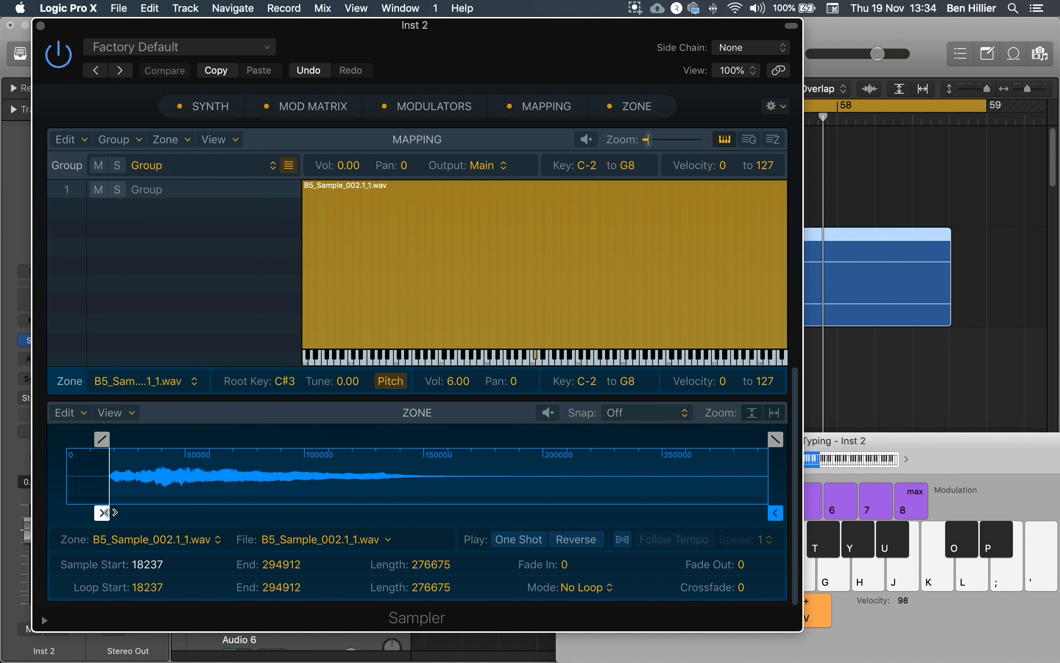
pyautogui.press('x')
pyautogui.press('a')
pyautogui.press('x')
pyautogui.press('a')
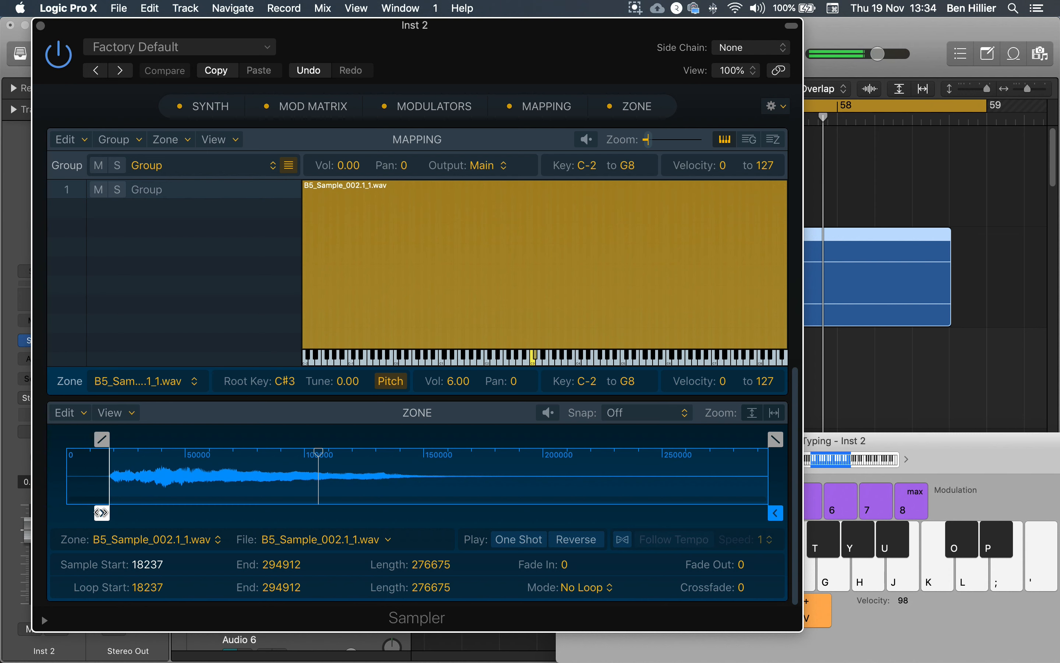
pyautogui.press('a')
# - Move the zone's sample start further into the sound, to about 54570, and audition it repeatedly
pyautogui.moveTo(102, 510)
pyautogui.mouseDown()
pyautogui.moveTo(215, 512)
pyautogui.moveTo(214, 522)
pyautogui.moveTo(189, 516)
pyautogui.mouseUp()
pyautogui.press('a')
pyautogui.press('a')
pyautogui.press('a')
pyautogui.press('a')
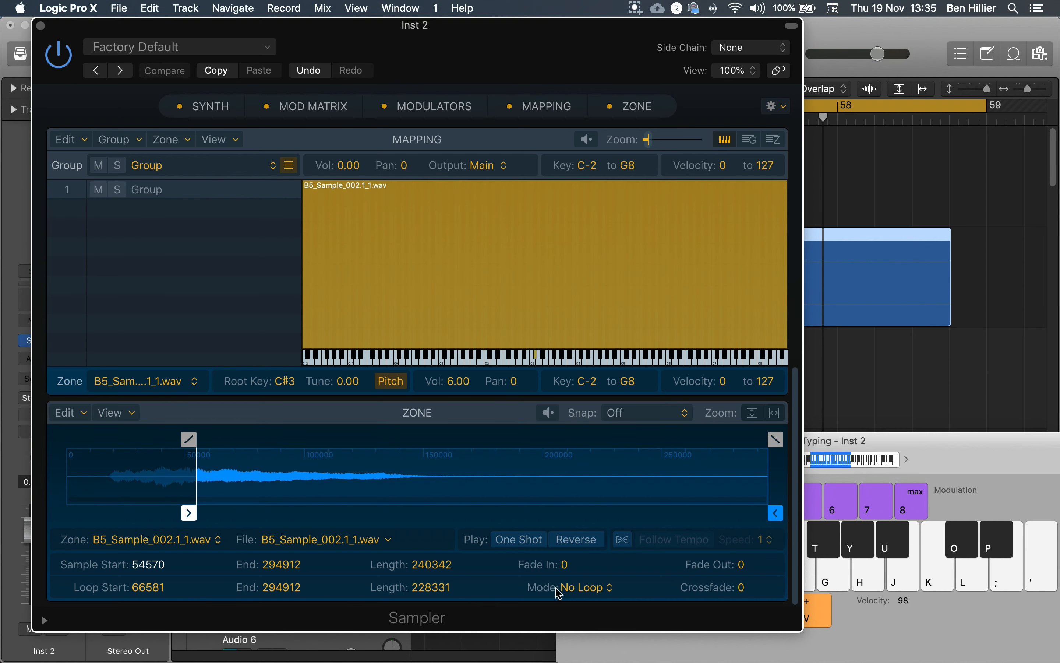
# - Set the zone's loop mode to Forward, place the loop from about 61388 to 84674, and audition it
pyautogui.click(600, 598)
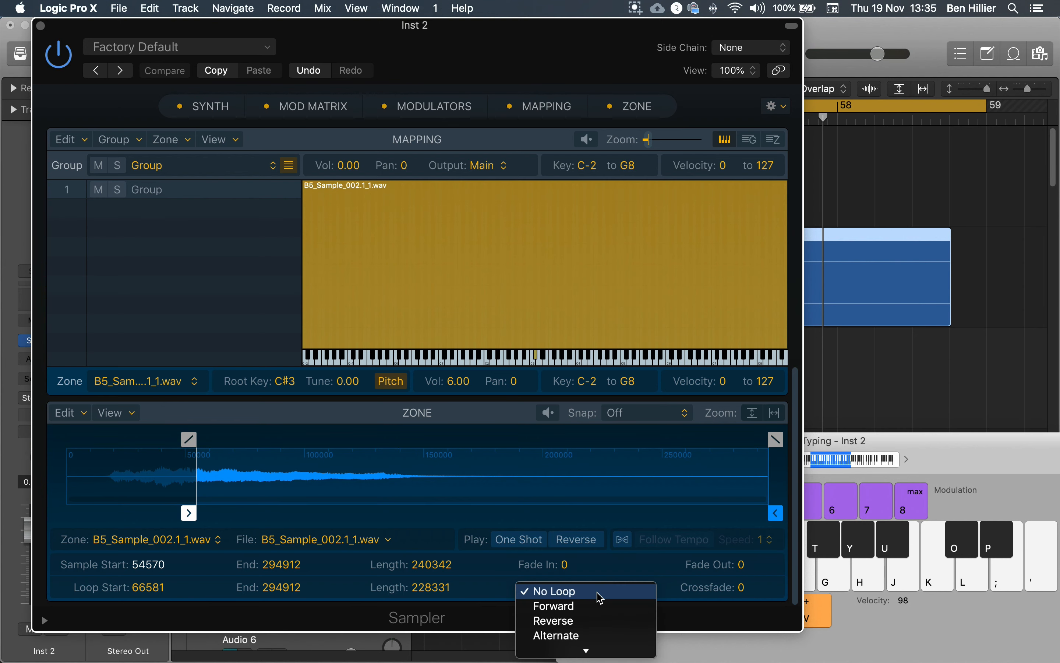
pyautogui.click(568, 607)
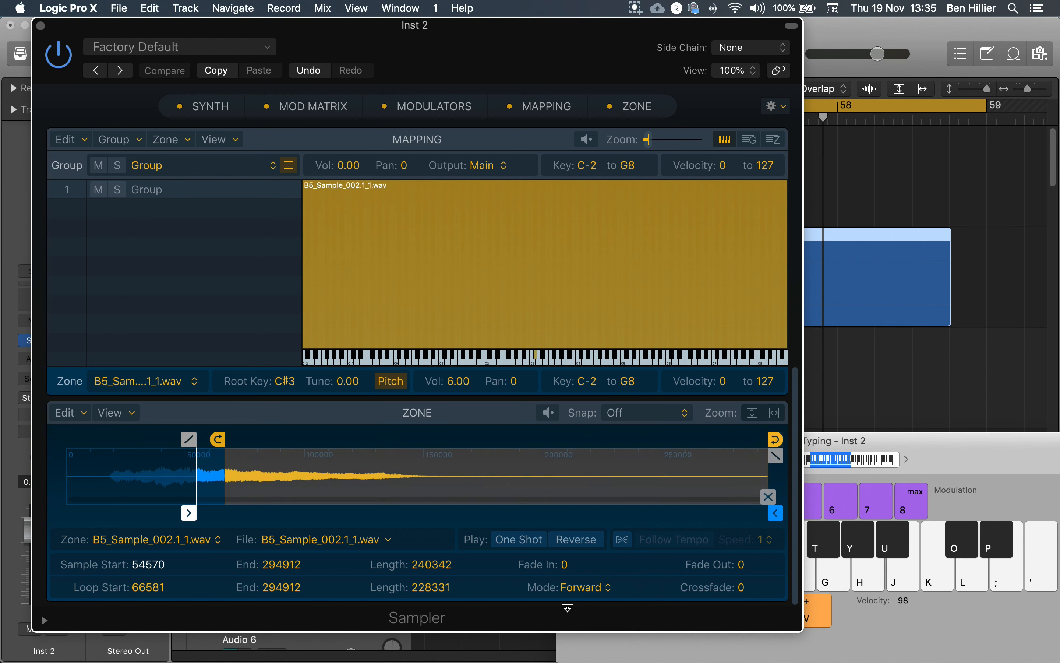
pyautogui.moveTo(217, 439)
pyautogui.mouseDown()
pyautogui.moveTo(265, 438)
pyautogui.moveTo(205, 440)
pyautogui.mouseUp()
pyautogui.moveTo(776, 439); pyautogui.dragTo(262, 444)
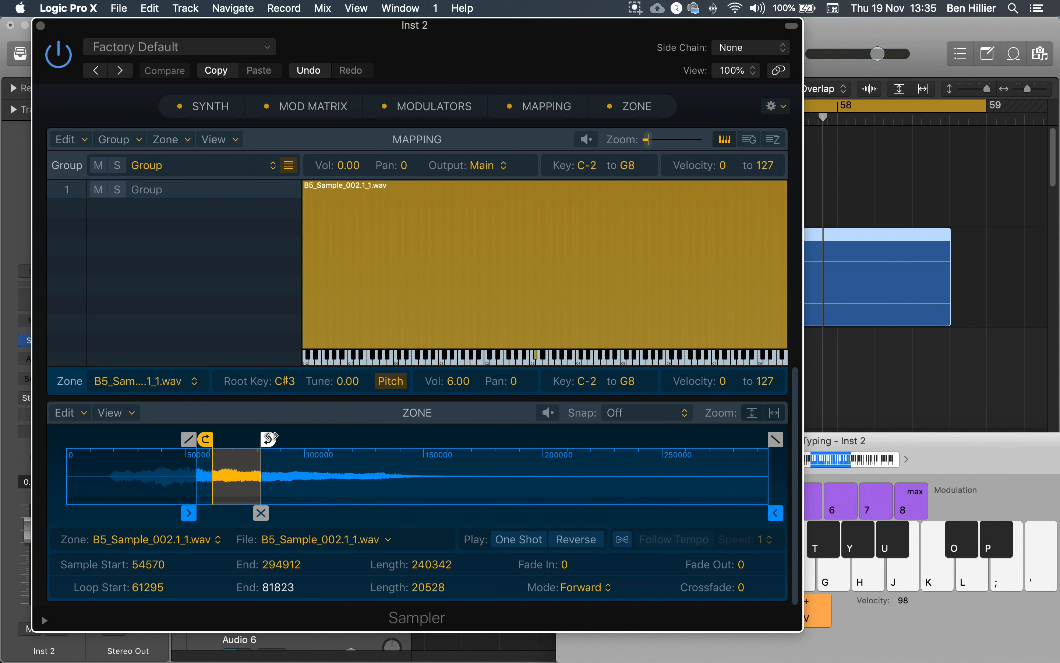
pyautogui.press('a')
pyautogui.moveTo(268, 438); pyautogui.dragTo(270, 438)
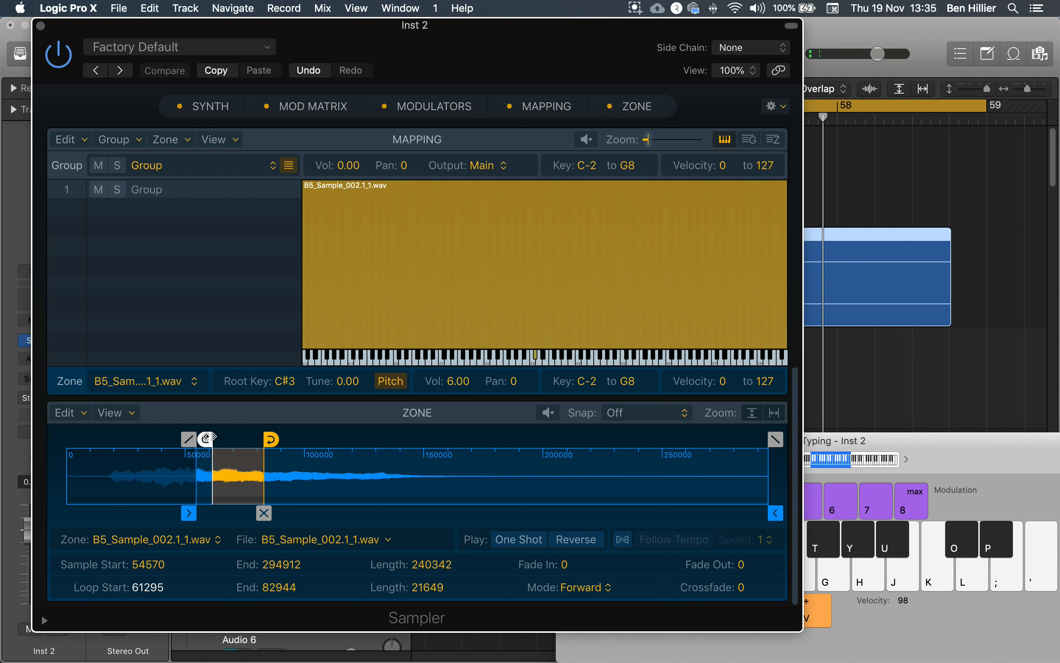
pyautogui.moveTo(205, 437); pyautogui.dragTo(273, 443)
pyautogui.press('a')
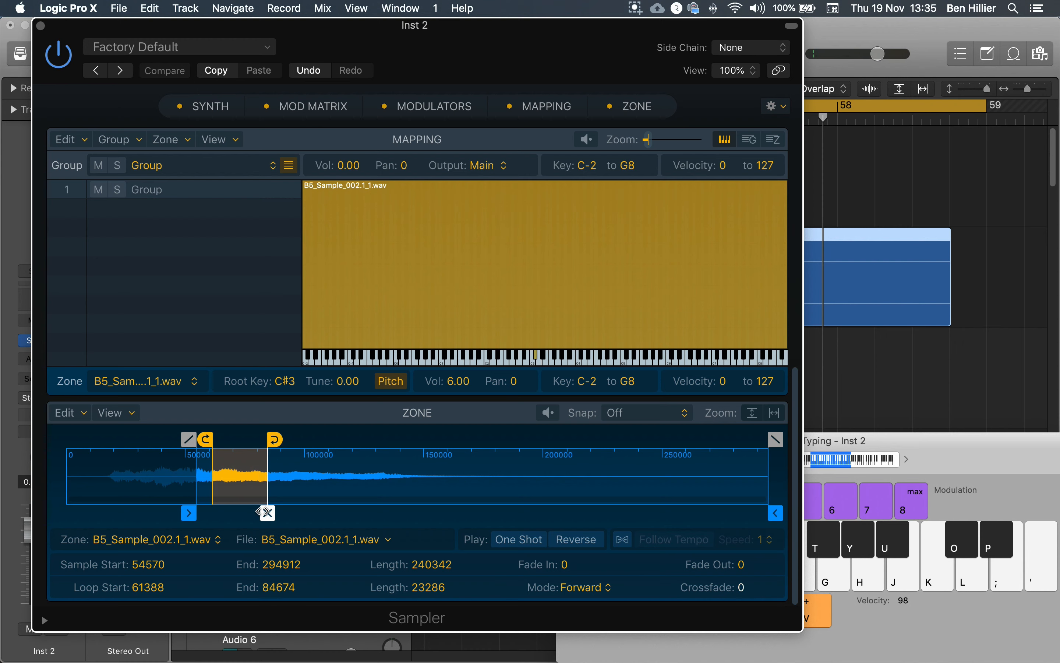
# - Add a loop crossfade of about 6818 and extend the loop end to about 108600
pyautogui.moveTo(267, 512); pyautogui.dragTo(242, 513)
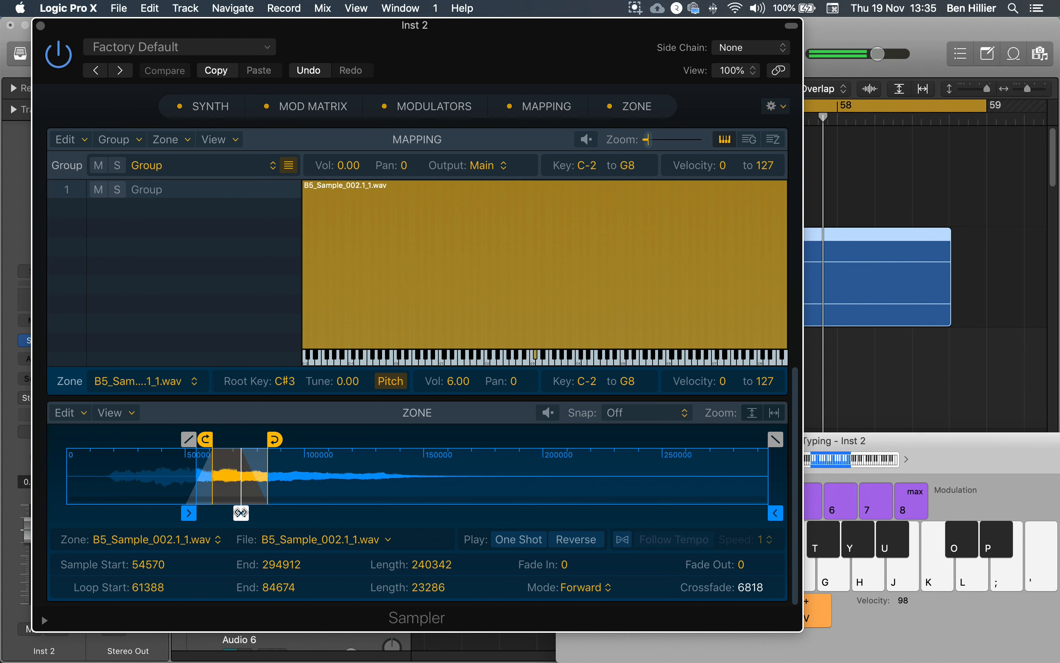
pyautogui.moveTo(241, 512)
pyautogui.mouseDown()
pyautogui.moveTo(298, 513)
pyautogui.moveTo(233, 513)
pyautogui.mouseUp()
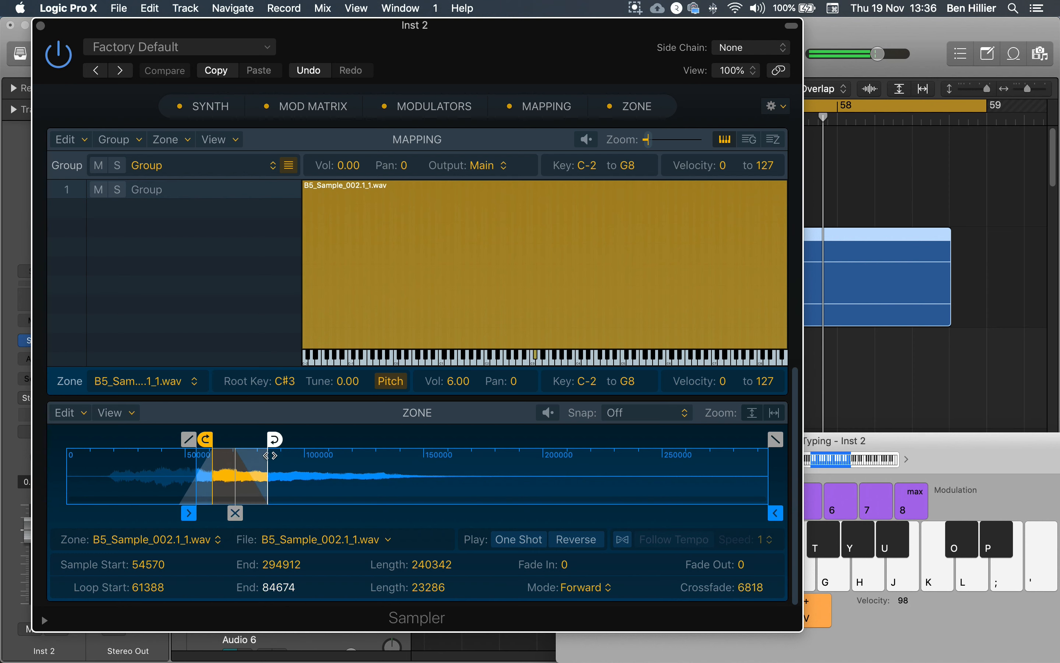
pyautogui.moveTo(275, 439); pyautogui.dragTo(335, 444)
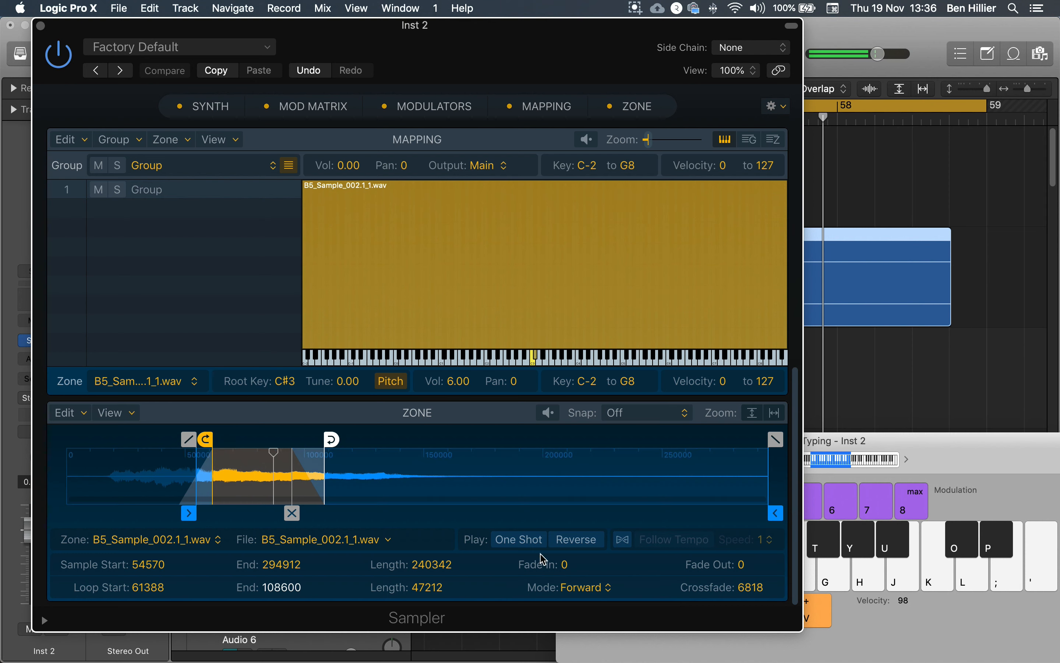
# - Change the zone's loop mode to Alternate and give the sample a fade-in of about 1250
pyautogui.click(587, 592)
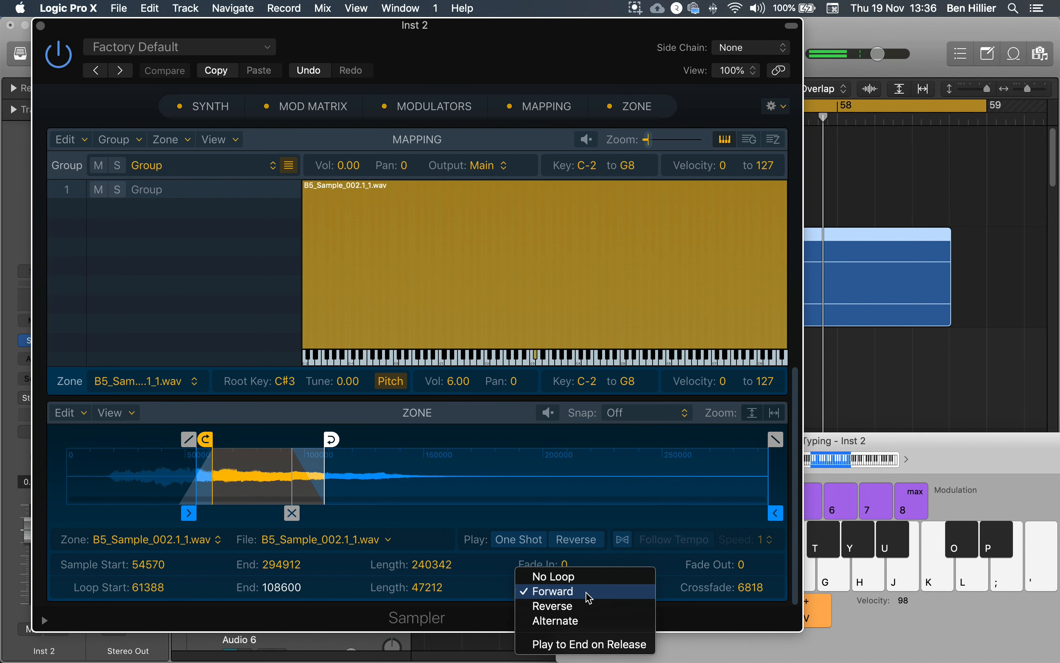
pyautogui.click(575, 618)
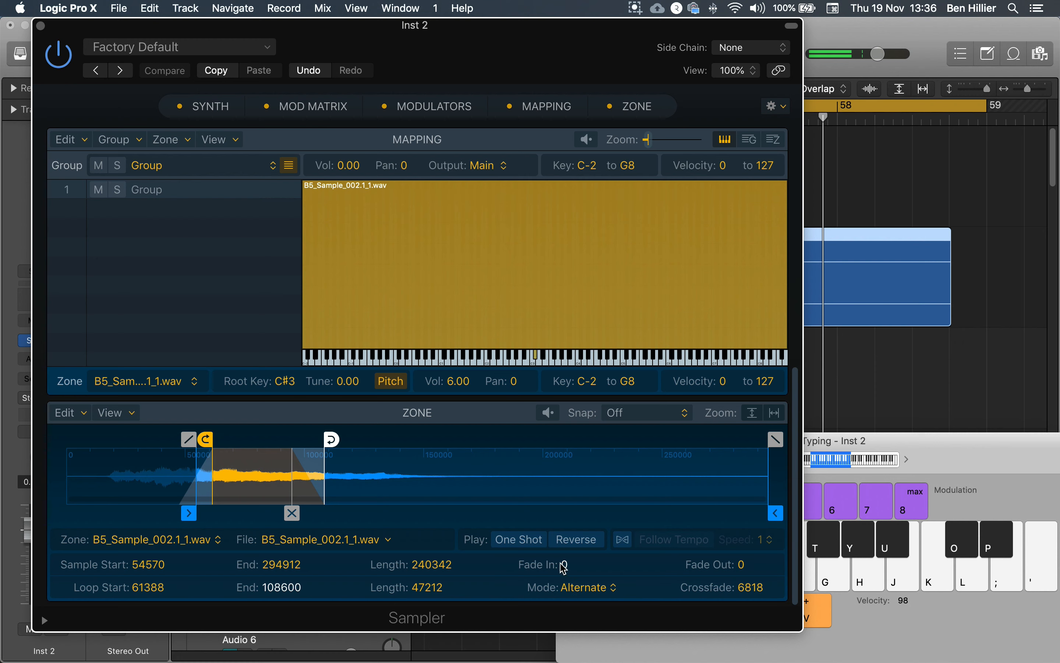
pyautogui.moveTo(567, 566); pyautogui.dragTo(567, 529)
pyautogui.moveTo(570, 569); pyautogui.dragTo(569, 480)
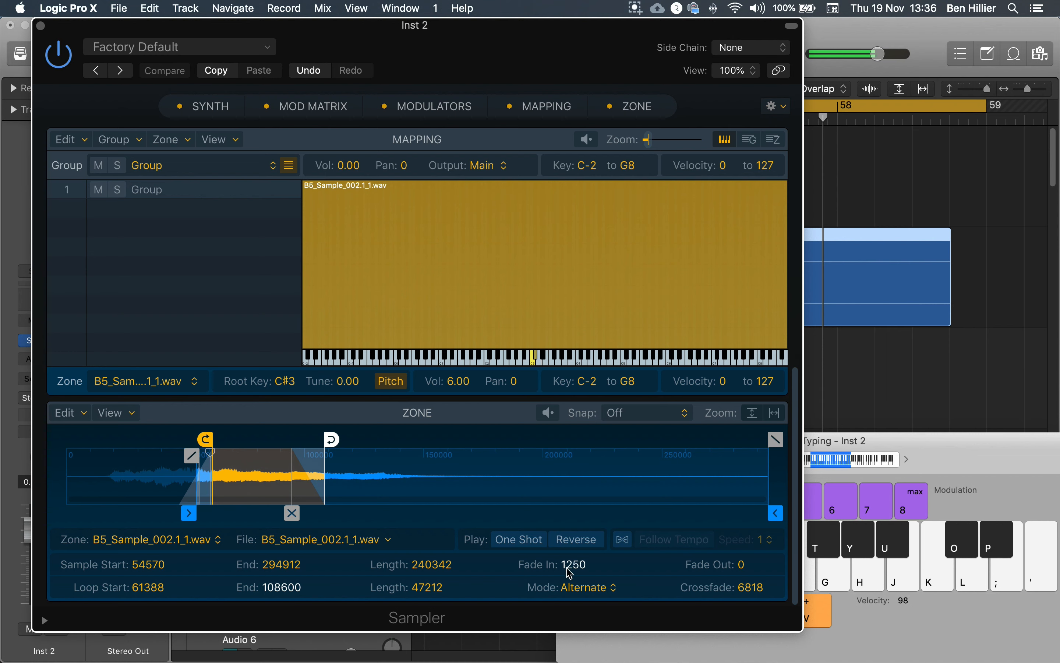
# - Lengthen the zone's fade-in to about 11005 and move the loop start to about 69203 with a crossfade of about 13757
pyautogui.moveTo(570, 573); pyautogui.dragTo(570, 571)
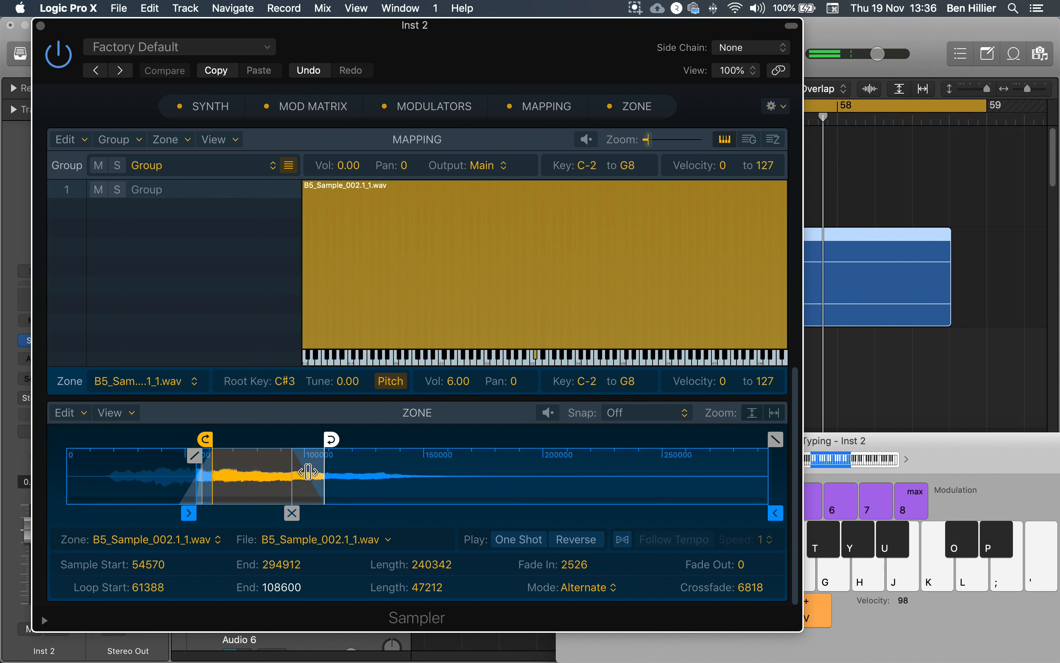
pyautogui.moveTo(194, 455)
pyautogui.mouseDown()
pyautogui.moveTo(215, 455)
pyautogui.moveTo(184, 454)
pyautogui.moveTo(219, 454)
pyautogui.moveTo(211, 443)
pyautogui.mouseUp()
pyautogui.press('a')
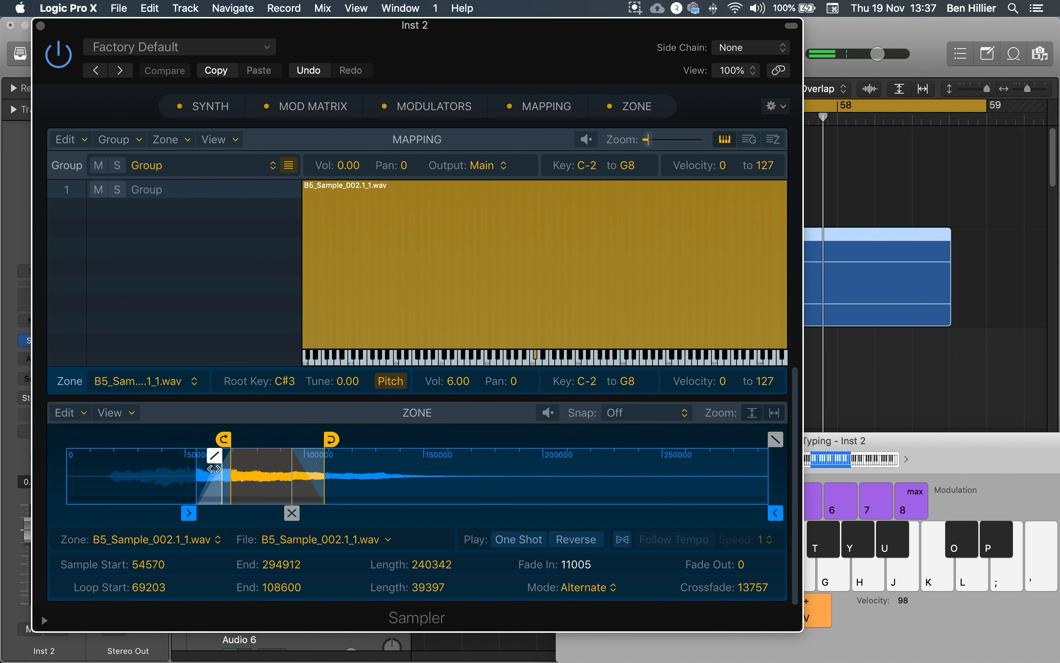
# - Move the zone's sample start back to about 46586, lengthen its fade-in to about 22617, and audition it in different octaves
pyautogui.moveTo(196, 498); pyautogui.dragTo(178, 496)
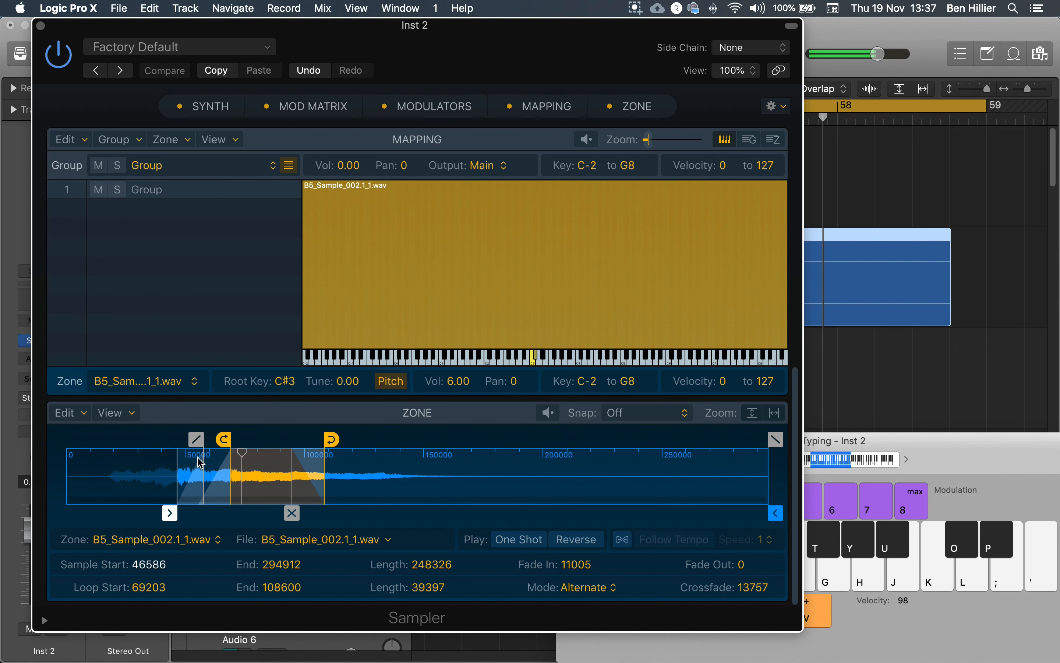
pyautogui.moveTo(197, 438); pyautogui.dragTo(224, 454)
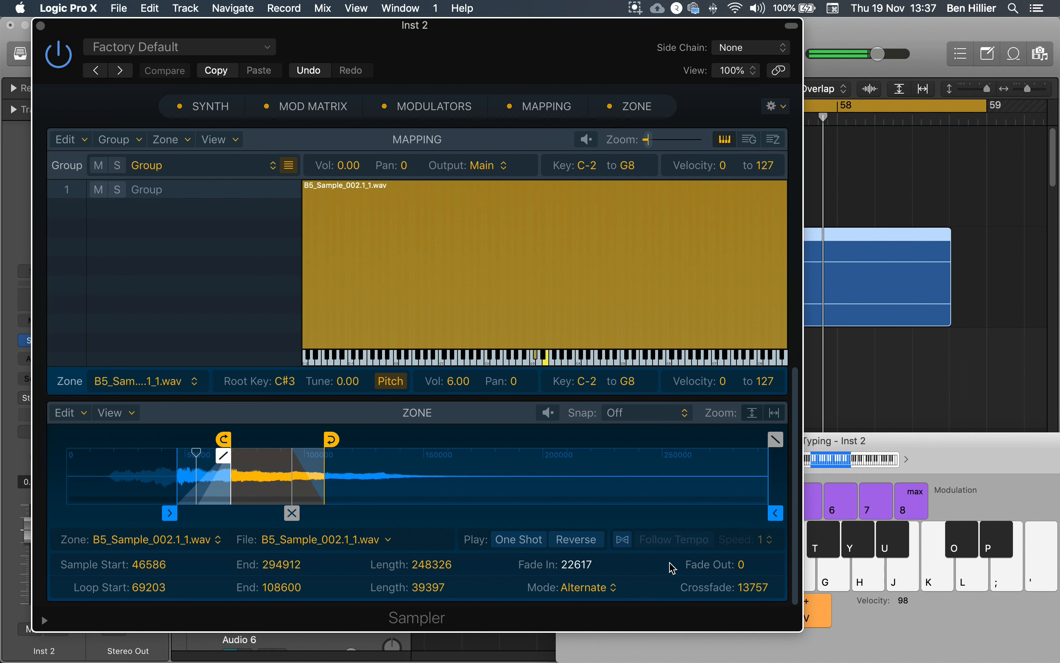
pyautogui.press('z')
pyautogui.press('a')
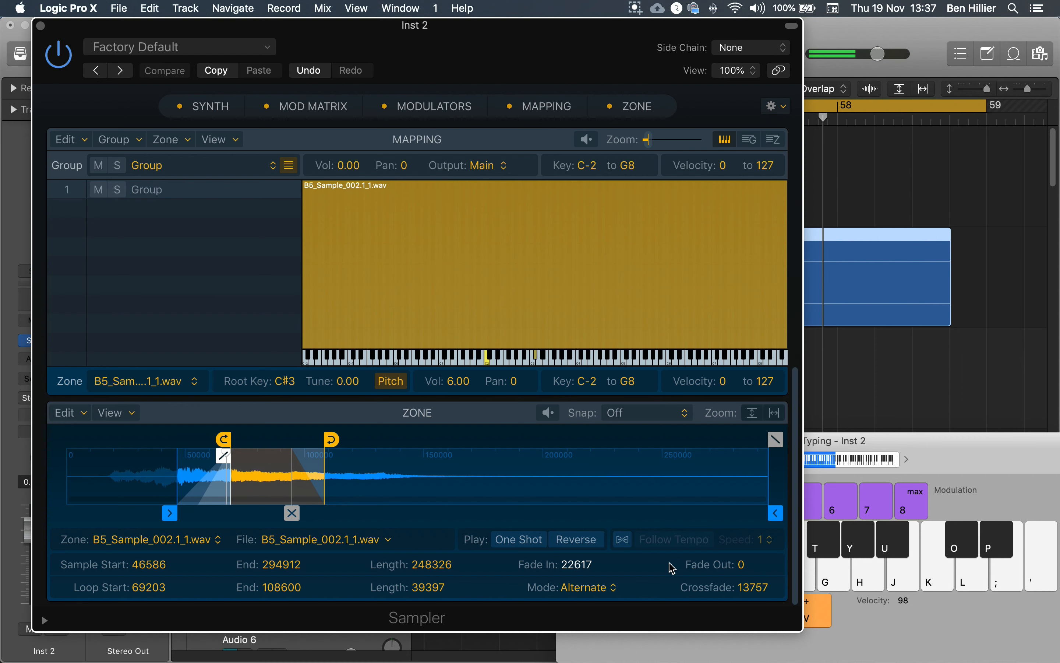
pyautogui.press('z')
pyautogui.press('a')
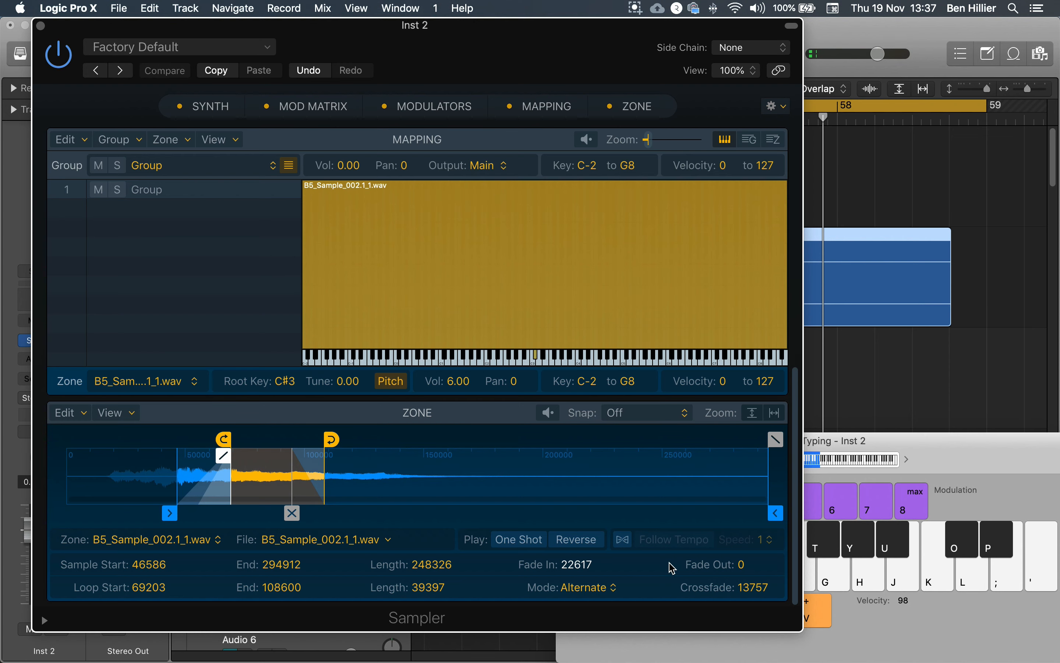
# - Insert a Space Designer reverb as an audio effect after the Sampler on the Inst 2 track
pyautogui.moveTo(378, 33); pyautogui.dragTo(523, 49)
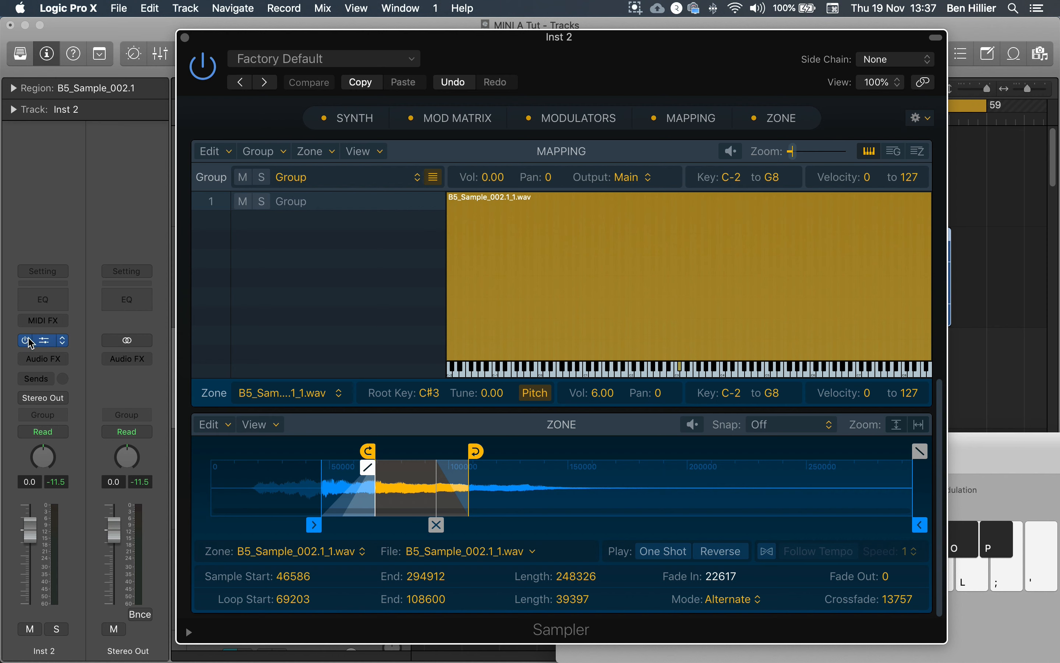
pyautogui.click(56, 361)
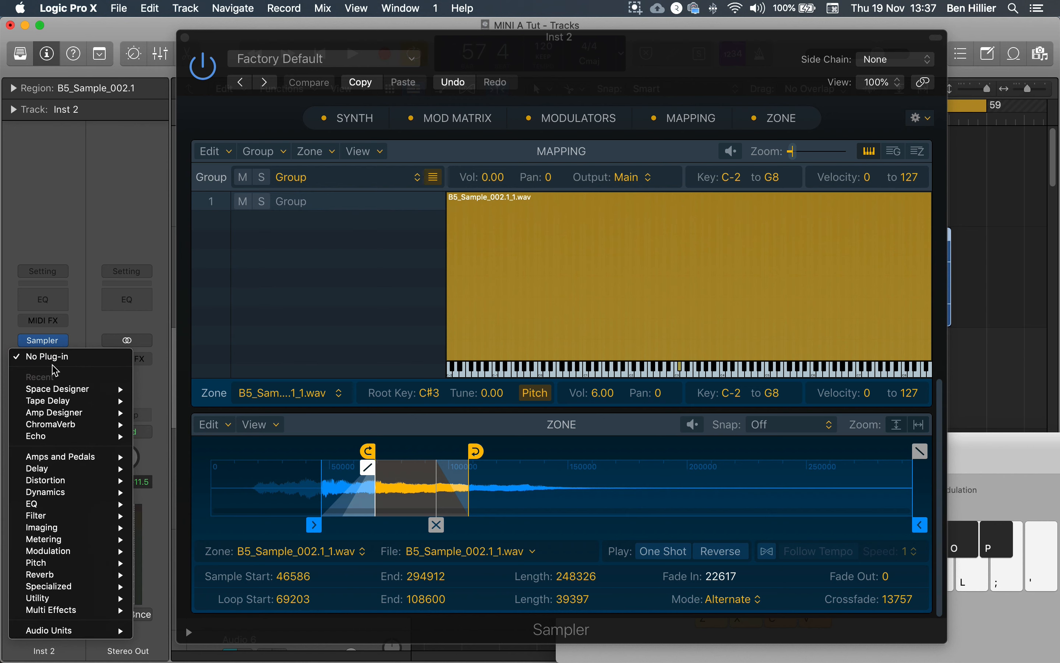
pyautogui.moveTo(60, 575)
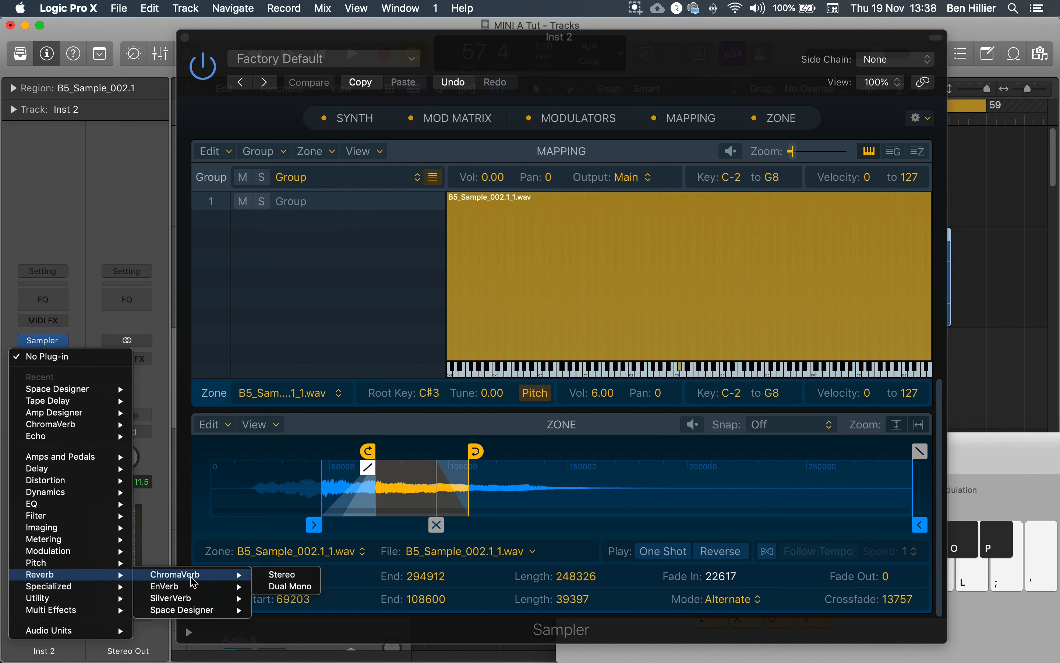
pyautogui.moveTo(203, 617)
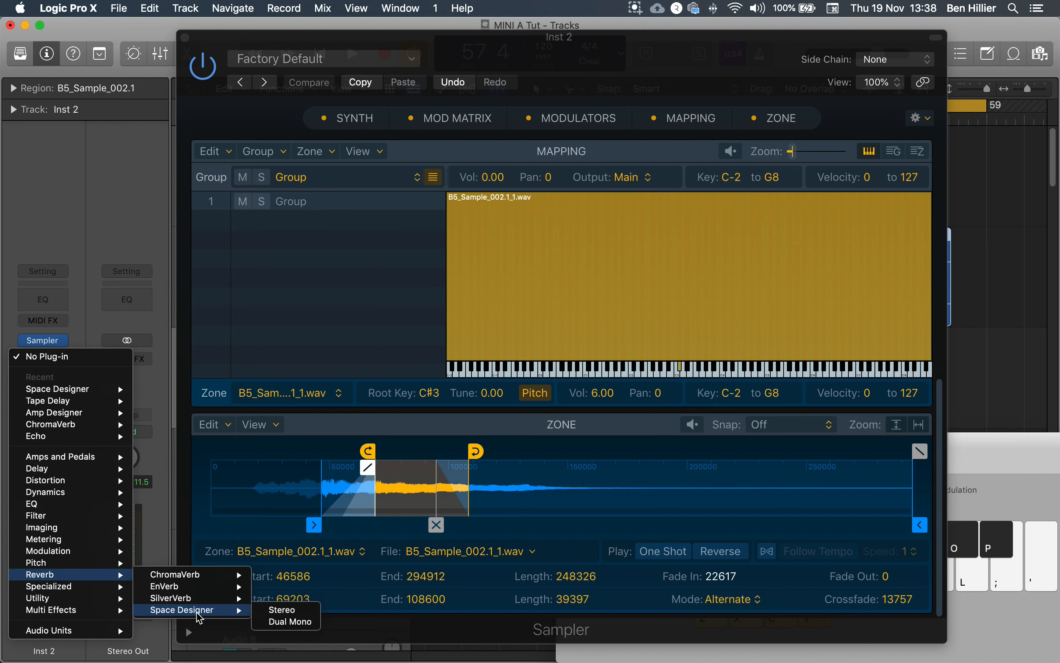
pyautogui.click(200, 618)
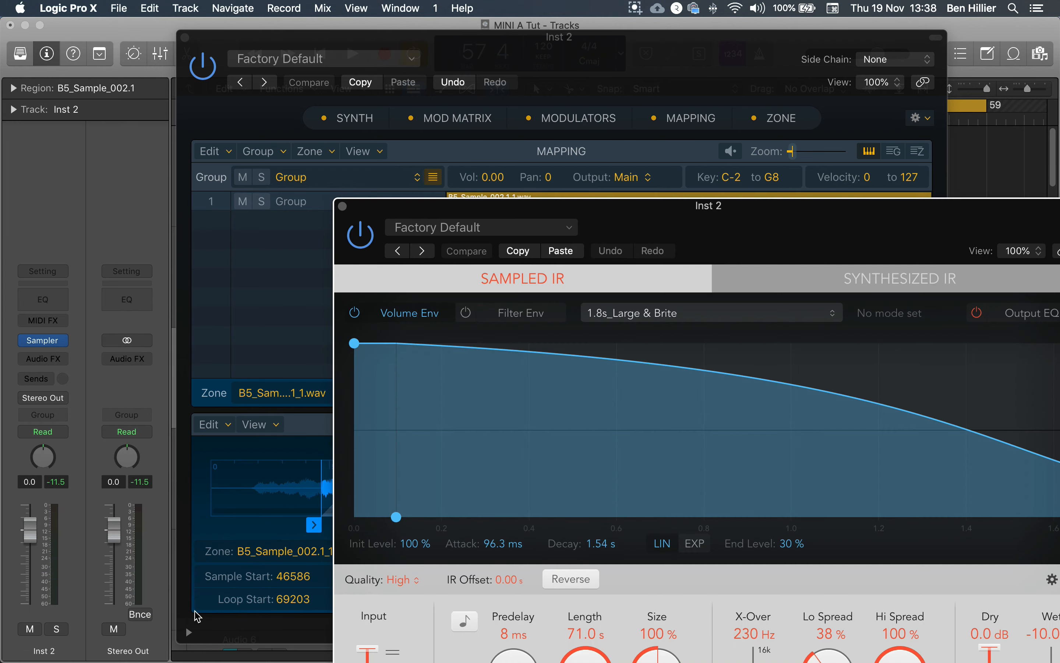
# - Load the large hall preset 06.6s Botta Church in Space Designer
pyautogui.moveTo(705, 220); pyautogui.dragTo(498, 46)
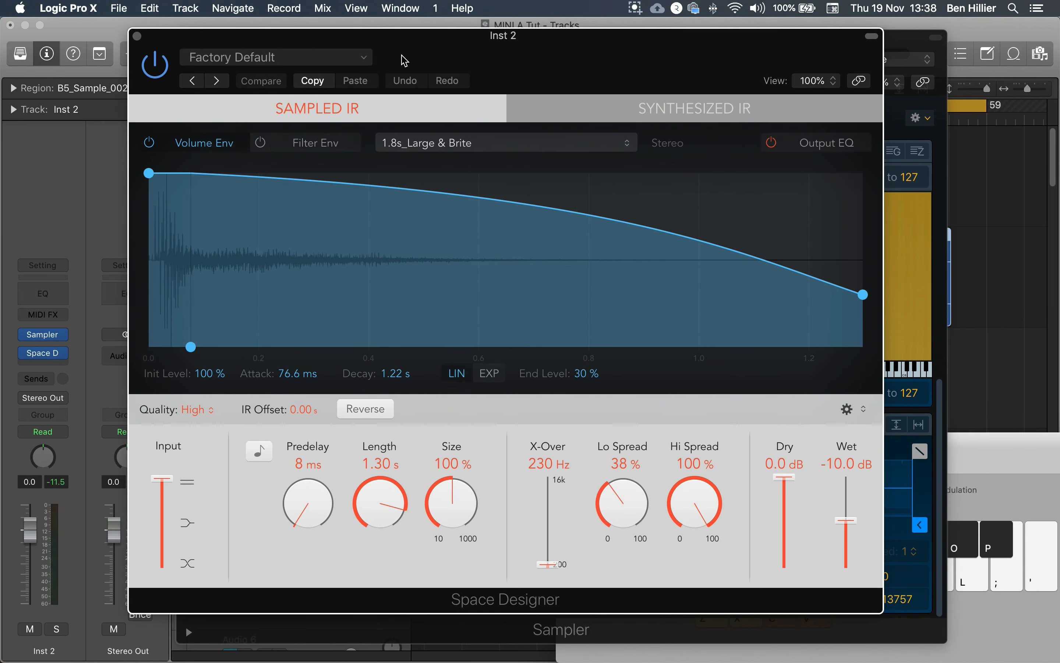
pyautogui.click(272, 62)
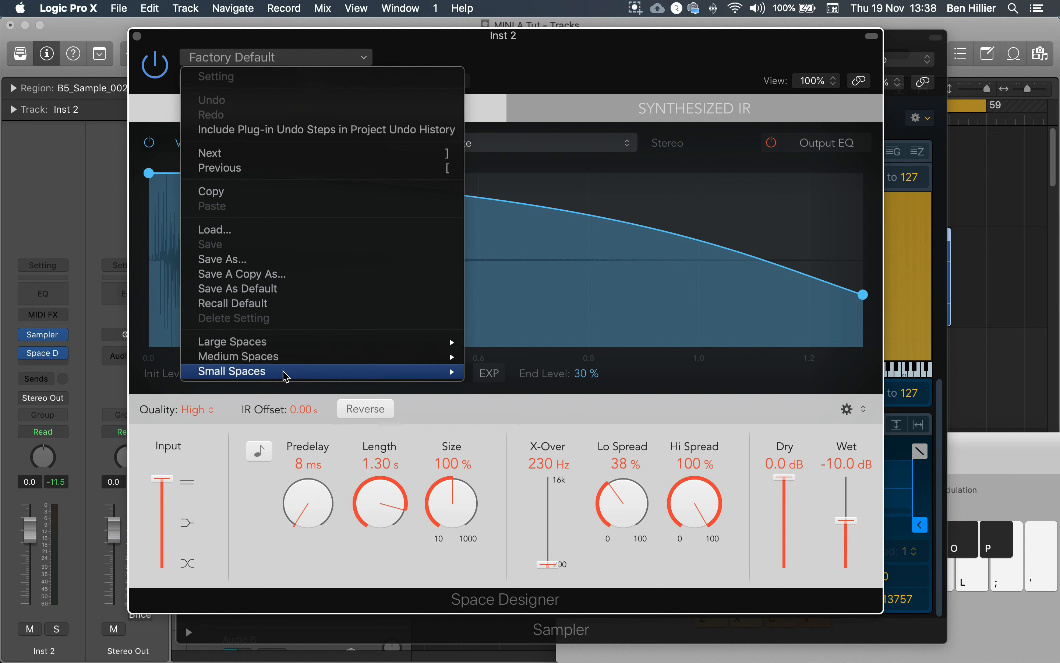
pyautogui.moveTo(299, 346)
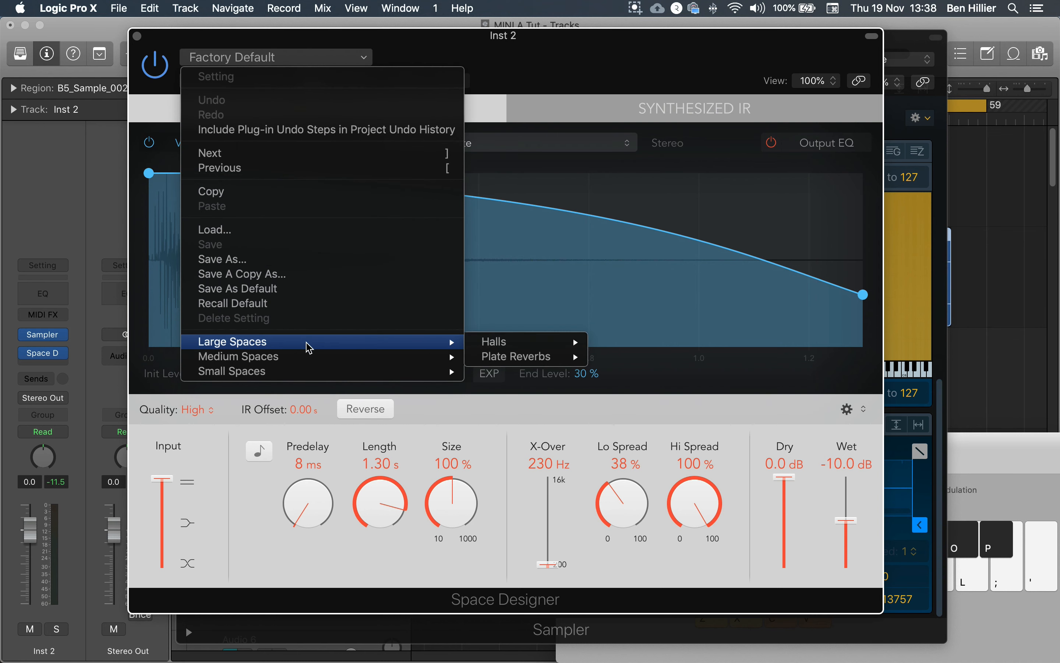
pyautogui.moveTo(507, 350)
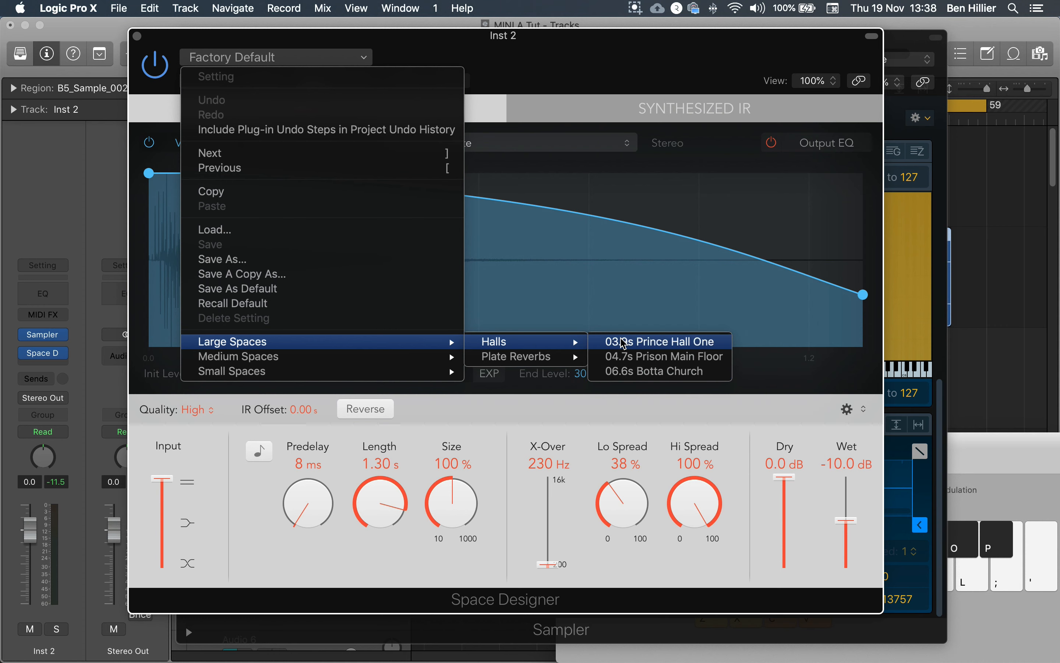
pyautogui.click(635, 372)
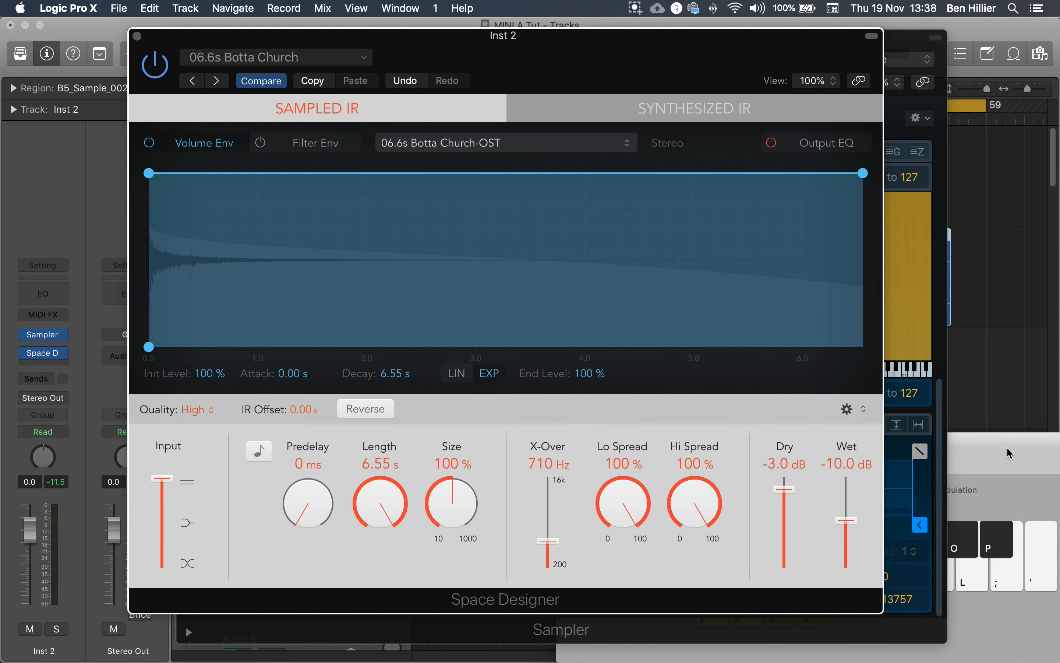
# - Bring up Musical Typing and audition the sampled instrument through the church reverb with several notes
pyautogui.press('super+k')
pyautogui.press('a')
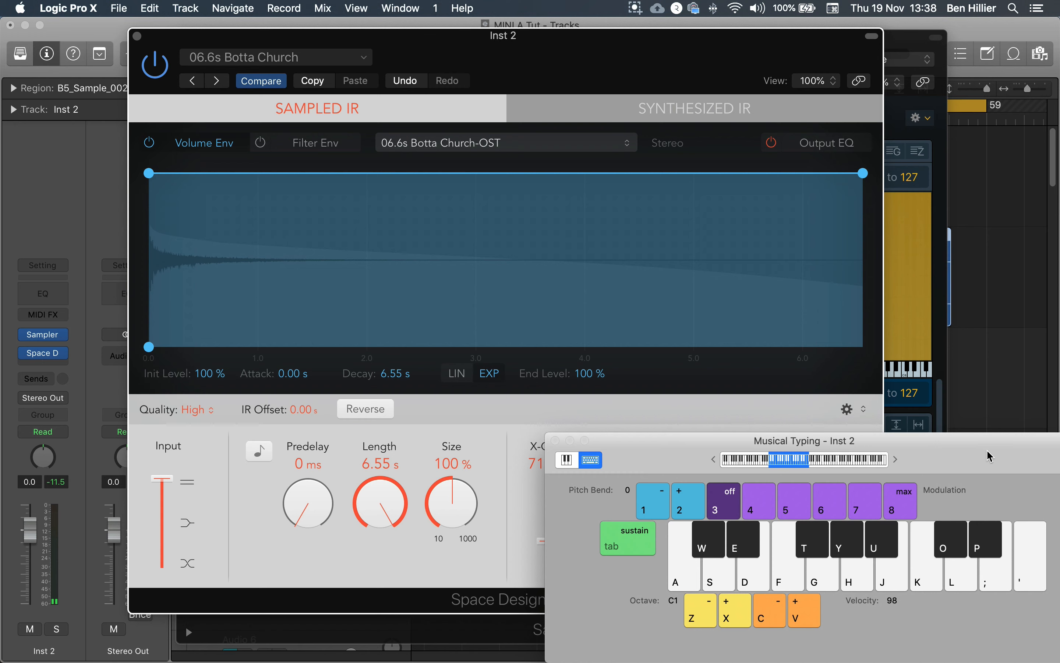
pyautogui.moveTo(990, 456)
pyautogui.mouseDown()
pyautogui.moveTo(899, 395)
pyautogui.moveTo(986, 441)
pyautogui.mouseUp()
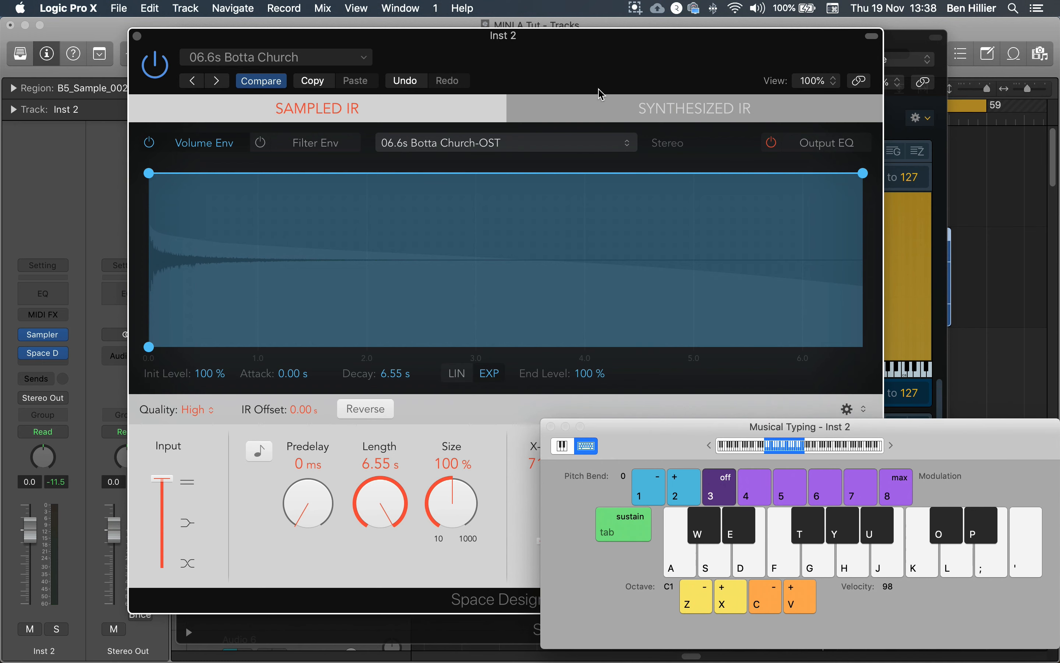
pyautogui.moveTo(618, 79); pyautogui.dragTo(586, 70)
pyautogui.press('a')
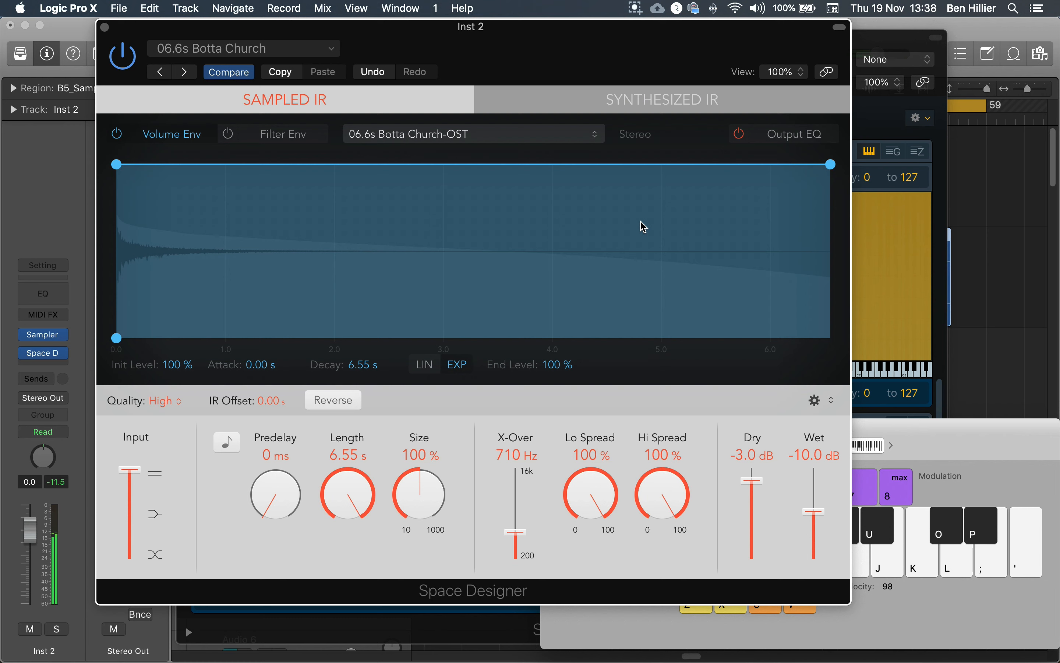
pyautogui.press('h')
pyautogui.press('j')
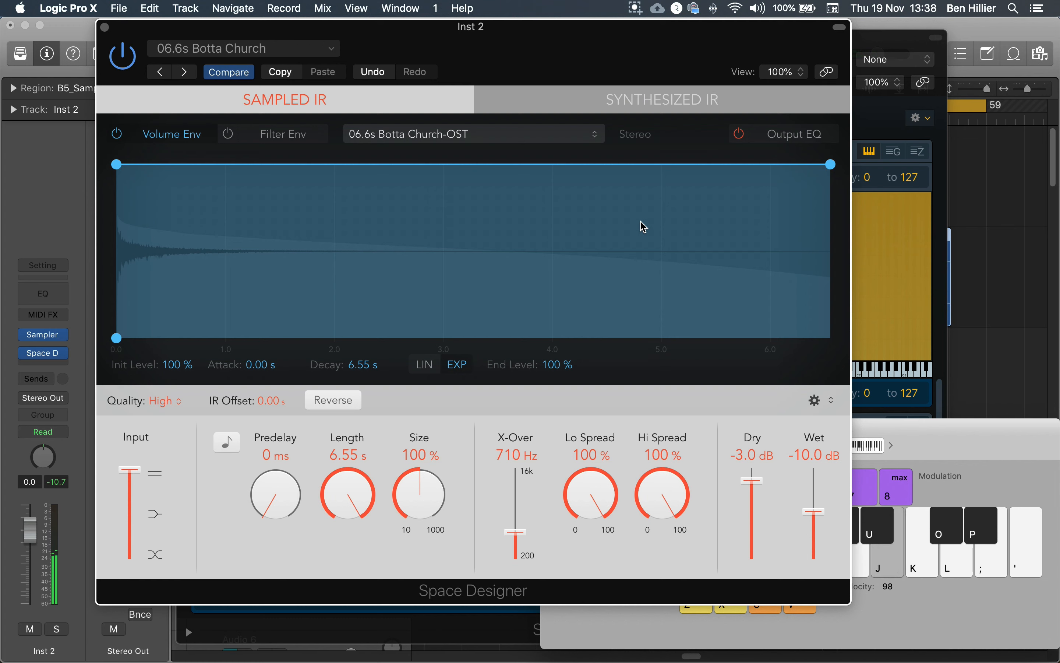
pyautogui.press('k')
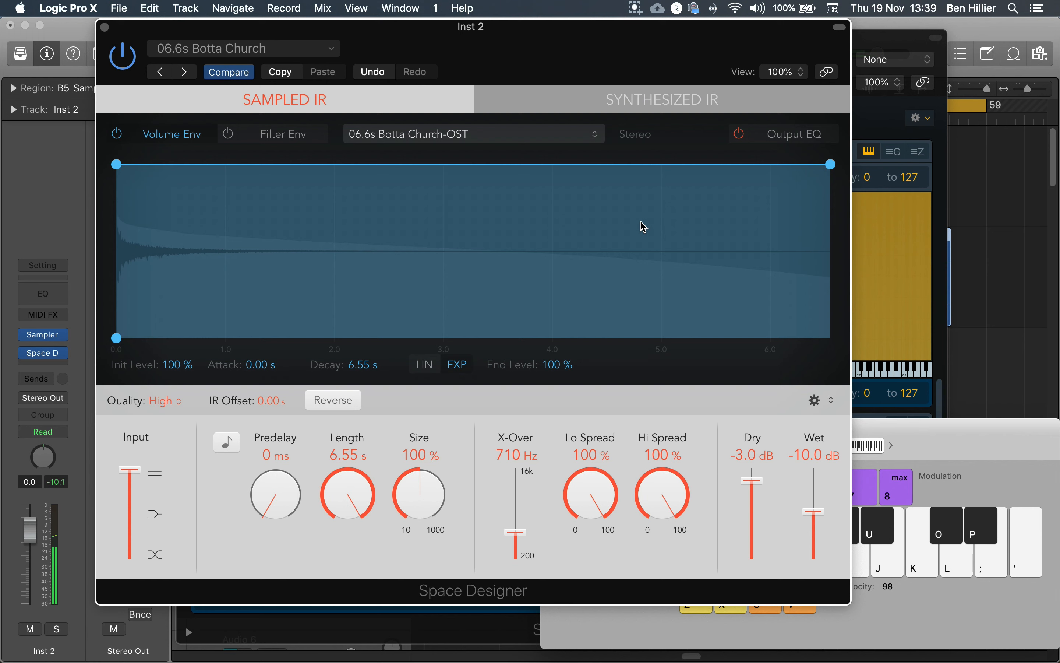
pyautogui.press('k')
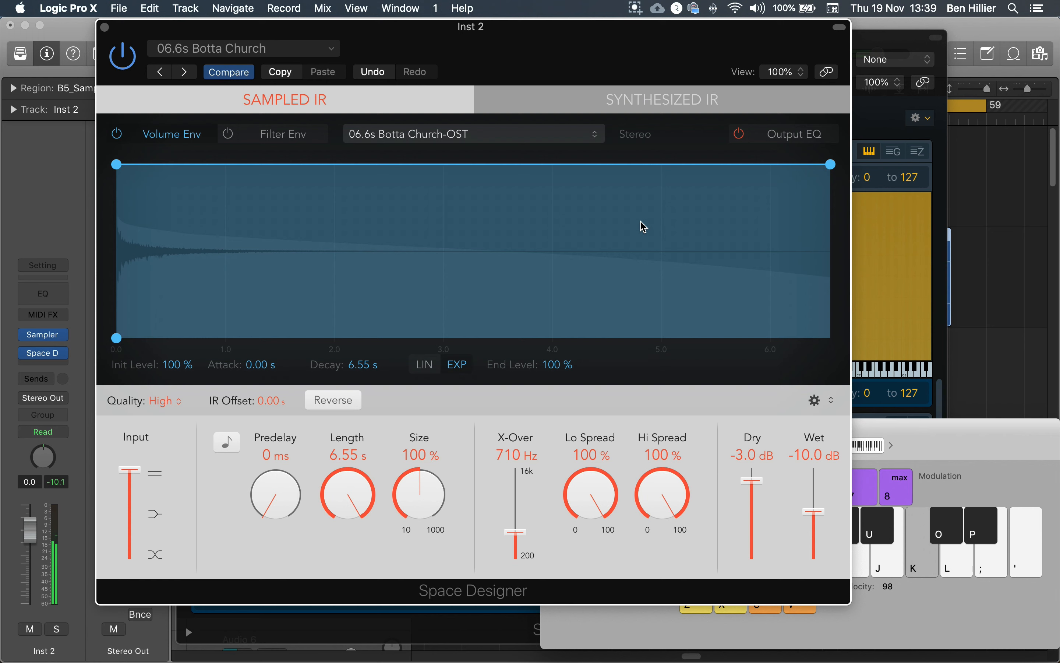
pyautogui.press('k')
pyautogui.press('h')
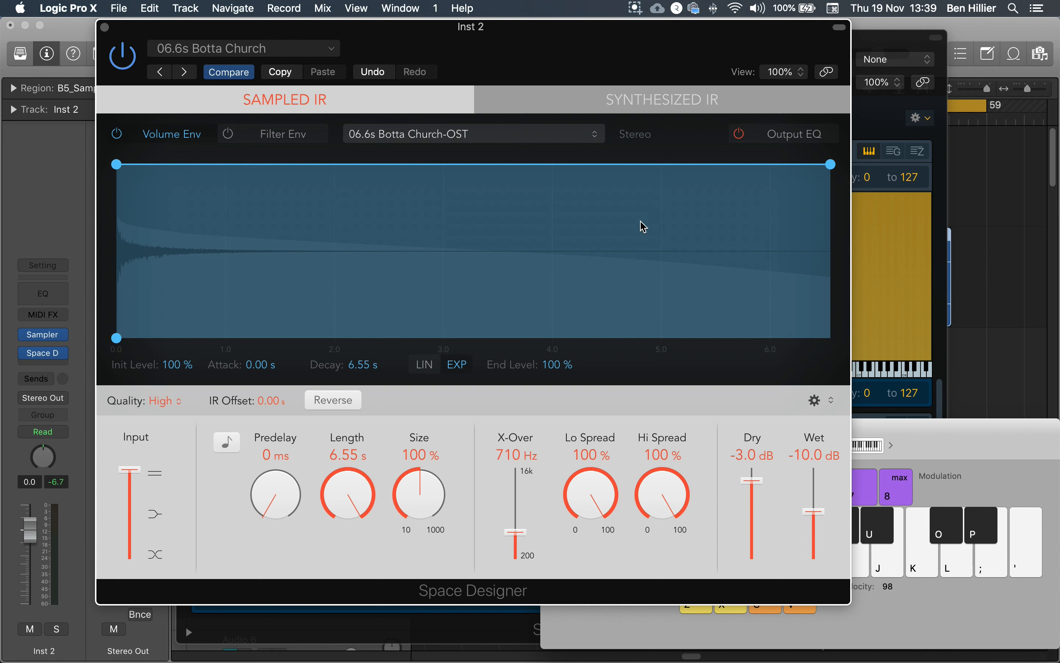
# - Set the reverb's wet level to -7.0 dB and dry level to -4.2 dB, and audition the balance
pyautogui.moveTo(822, 512); pyautogui.dragTo(820, 502)
pyautogui.moveTo(752, 481); pyautogui.dragTo(760, 486)
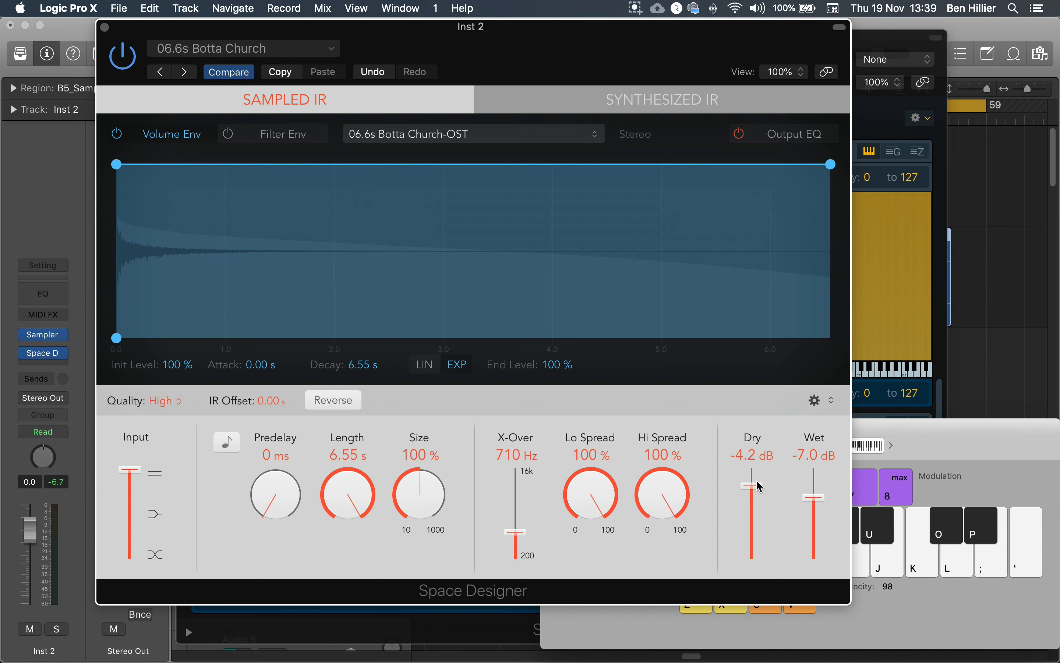
pyautogui.press('h')
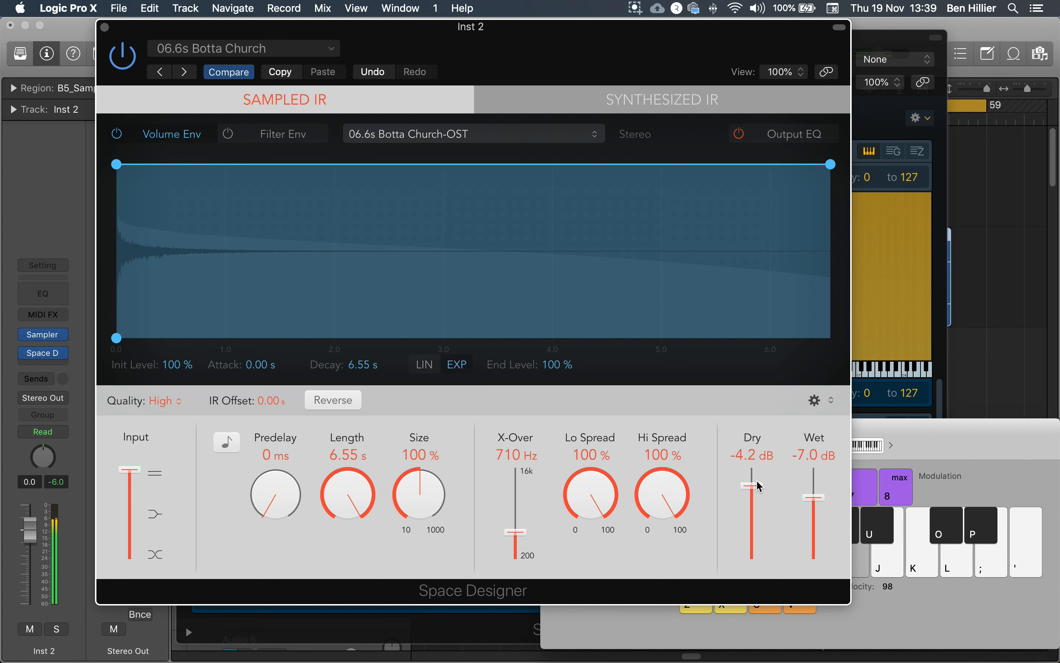
pyautogui.press('j')
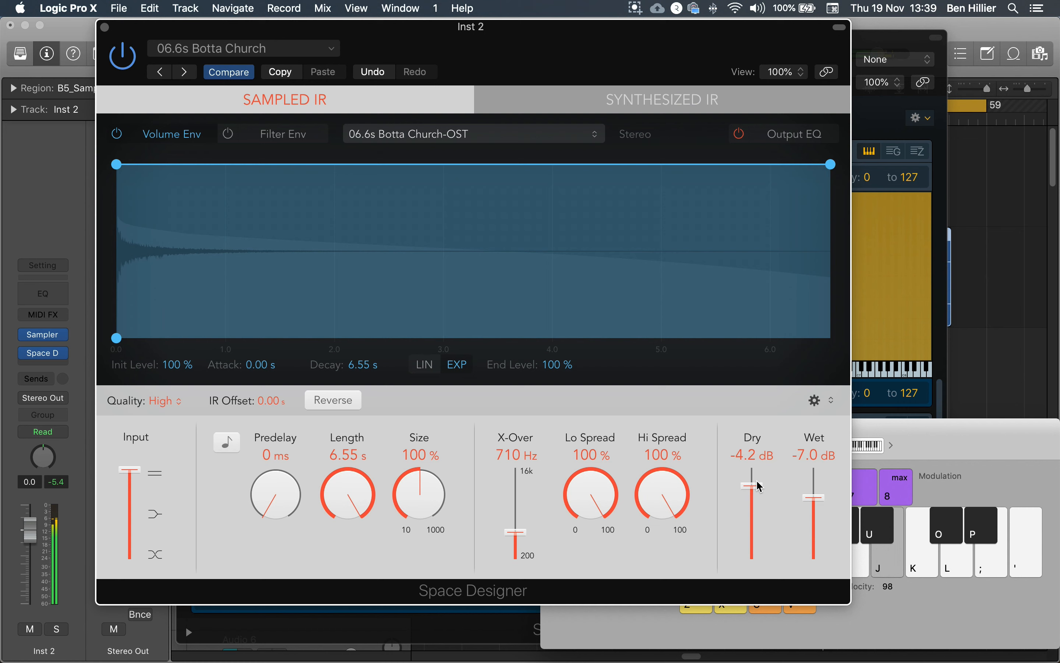
pyautogui.press('k')
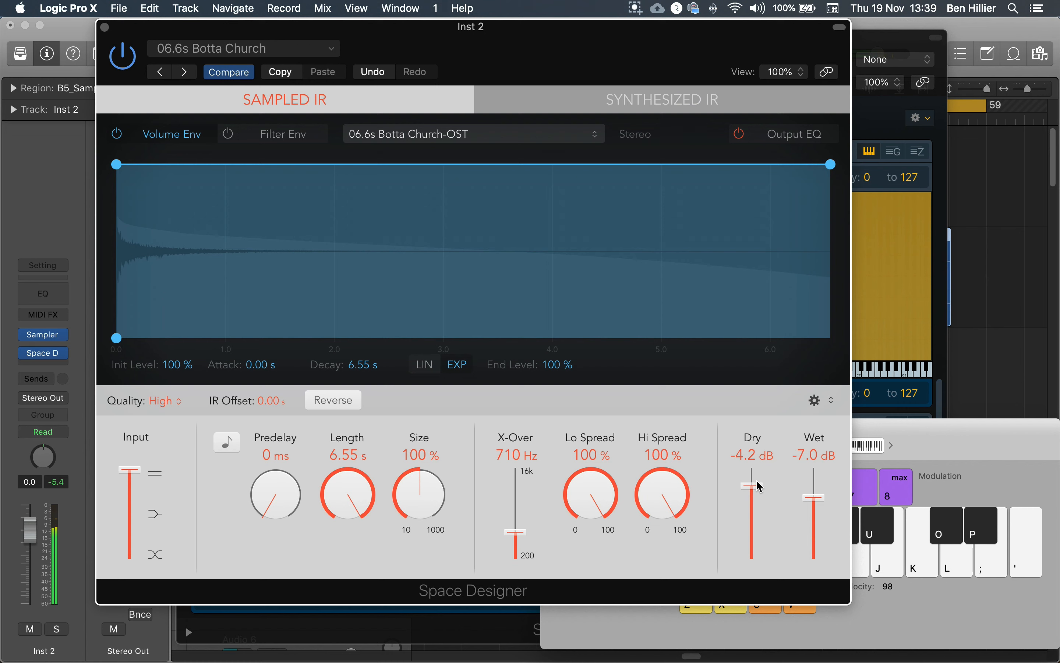
# - Close Space Designer and hide the Sampler's Mapping, Zone and Synth sections, leaving only the Mod Matrix and Modulators
pyautogui.click(106, 28)
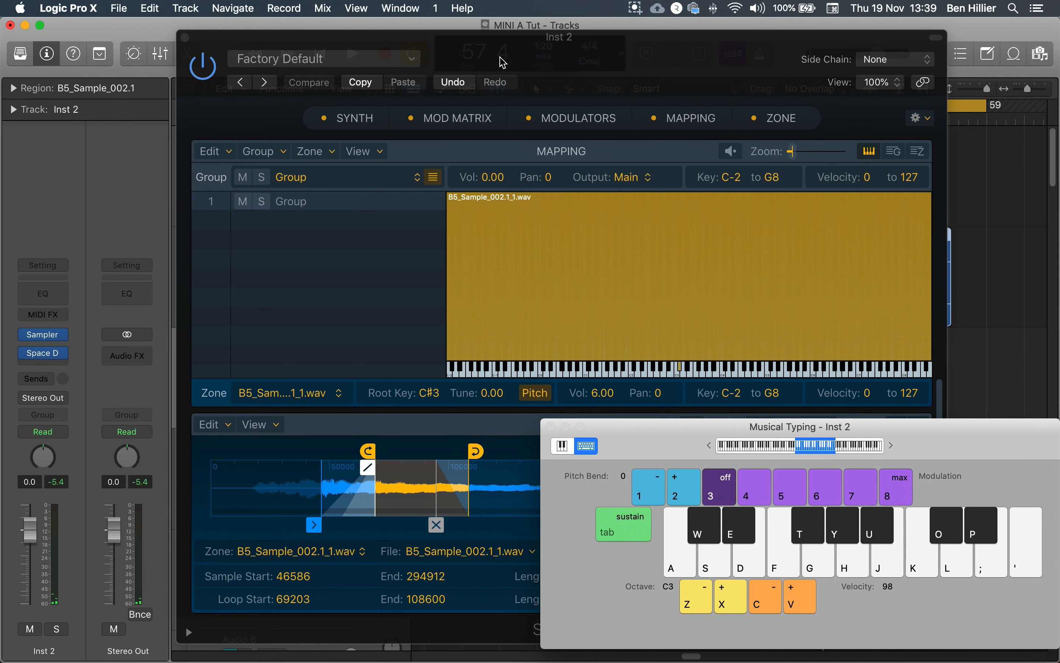
pyautogui.moveTo(532, 64); pyautogui.dragTo(464, 66)
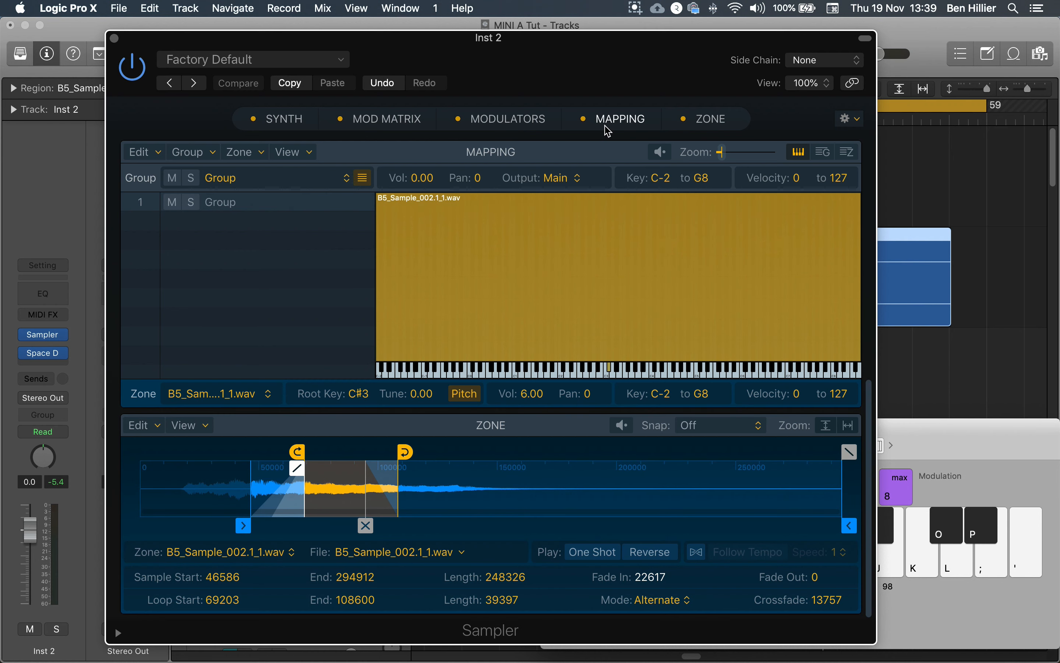
pyautogui.click(584, 119)
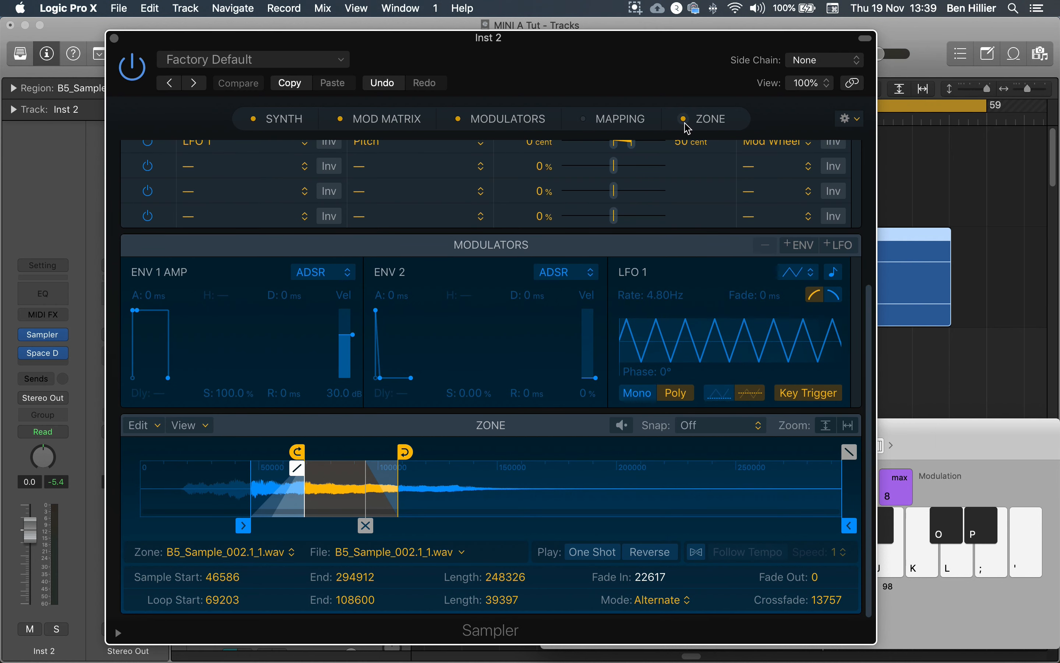
pyautogui.click(683, 120)
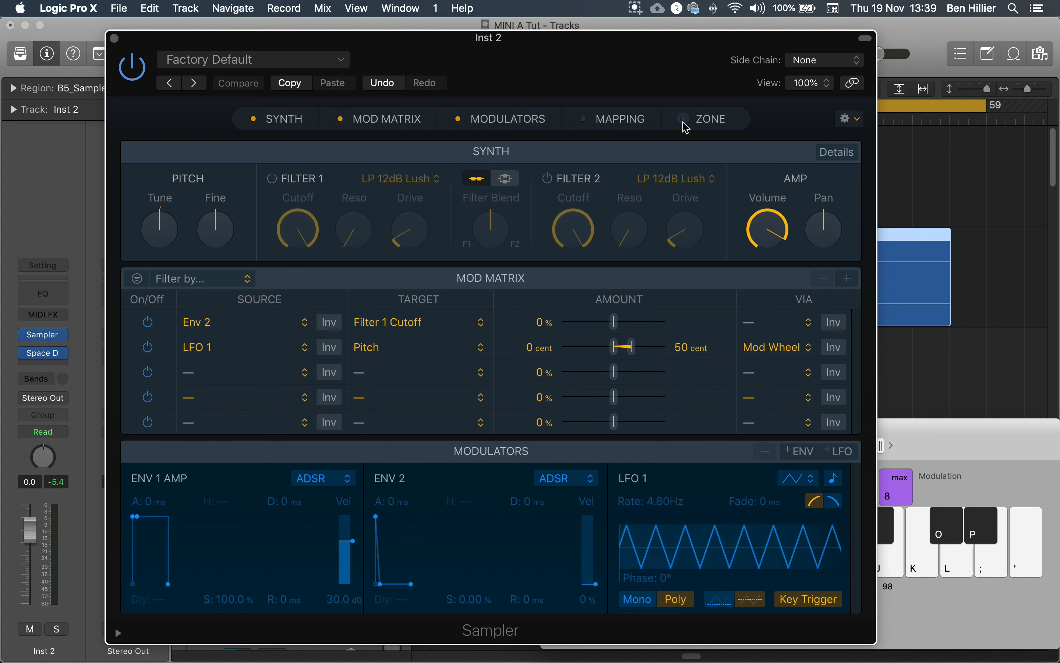
pyautogui.click(254, 119)
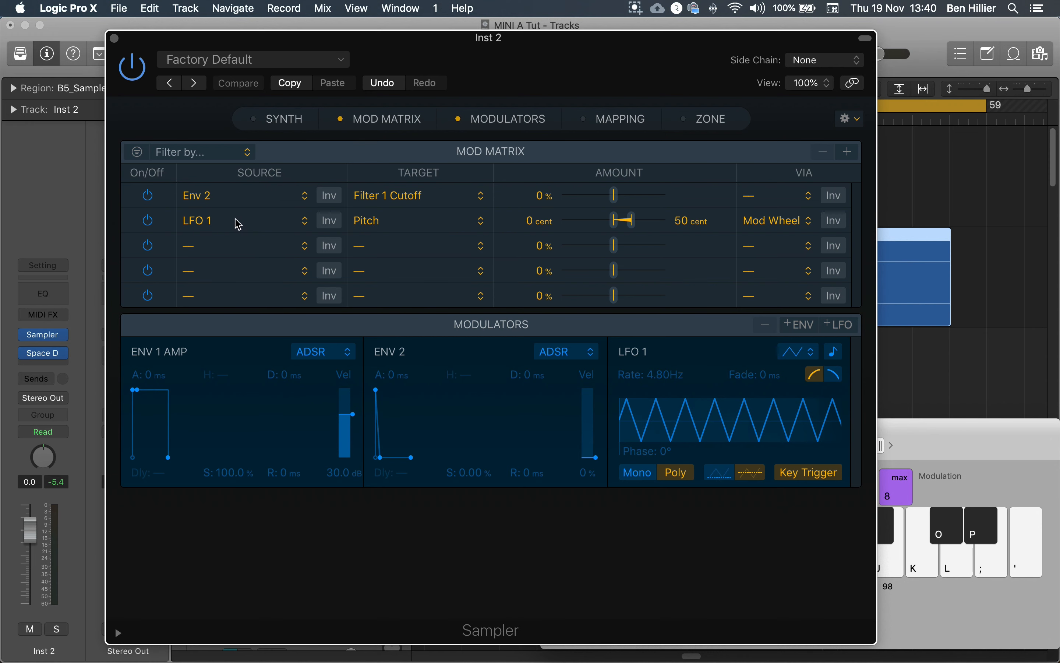
# - Keep LFO 1 as the source of the pitch modulation and add a second LFO to the modulators
pyautogui.click(193, 220)
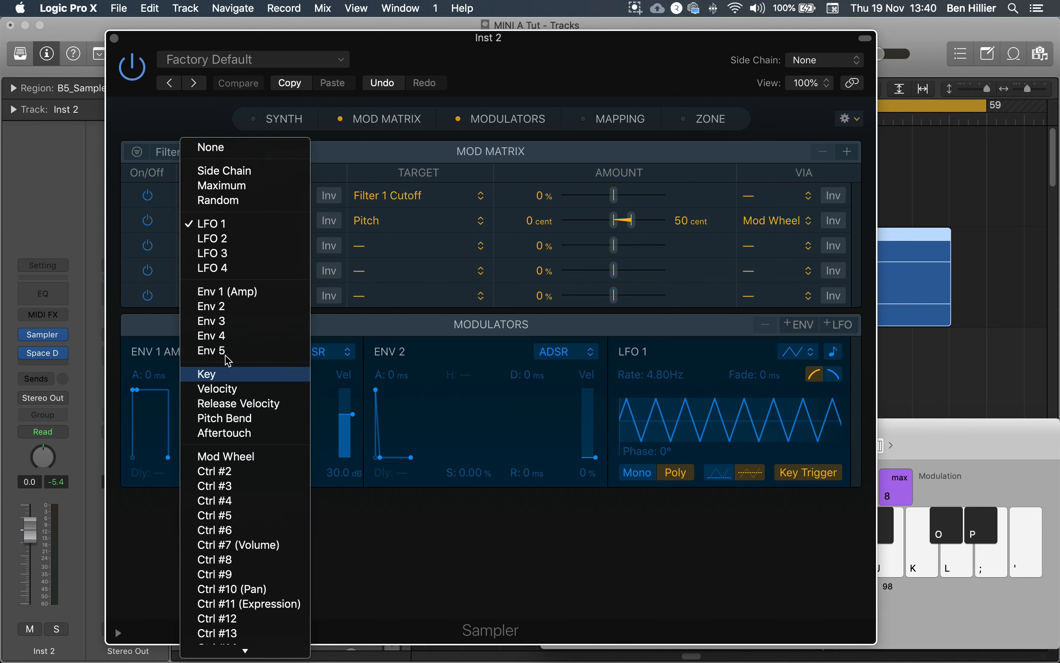
pyautogui.click(221, 225)
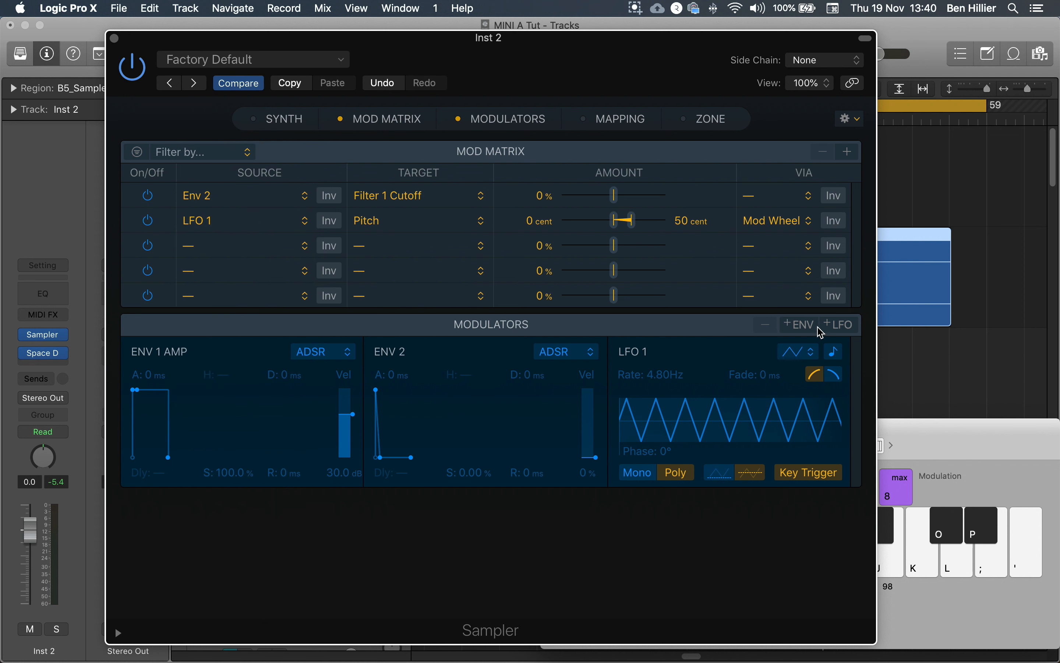
pyautogui.click(845, 328)
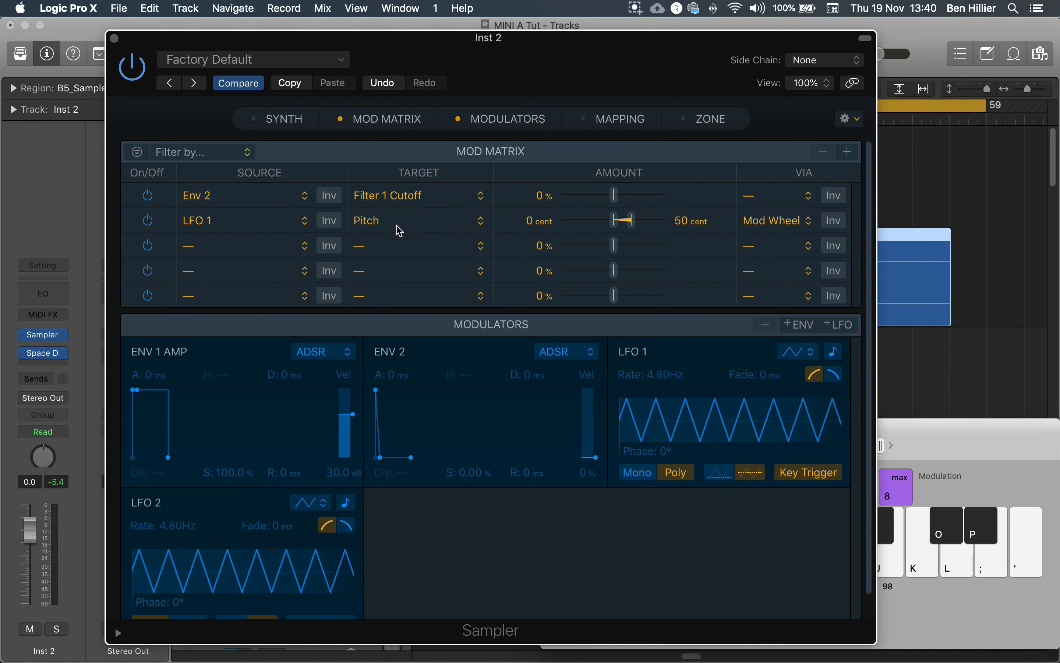
# - Retarget the LFO 1 modulation to Volume with no Via source, at an amount of +68.3%
pyautogui.click(423, 223)
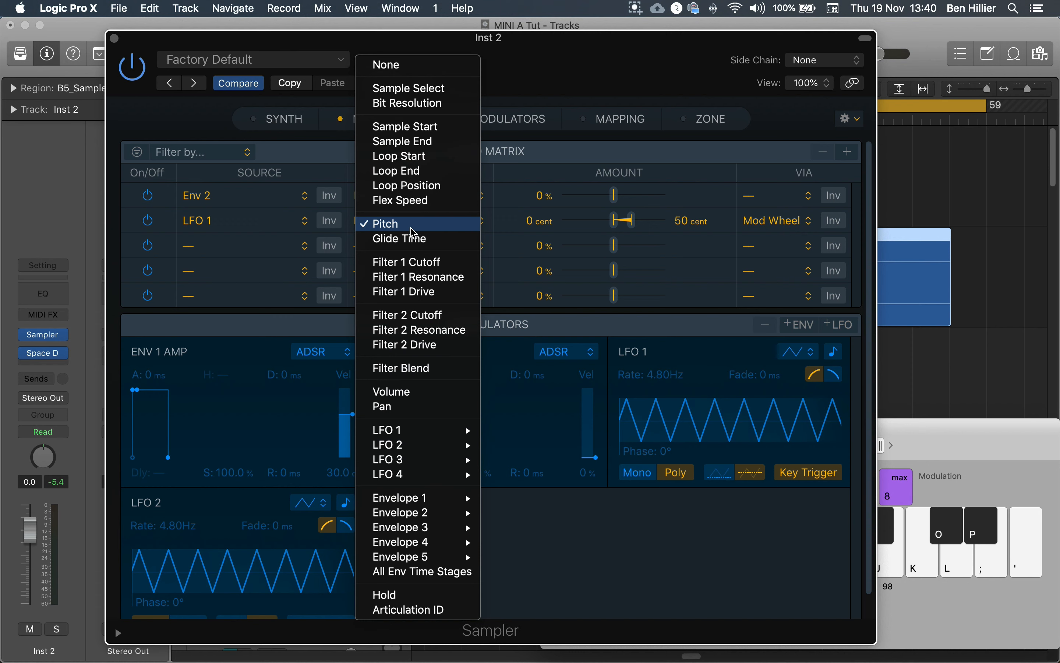
pyautogui.click(409, 394)
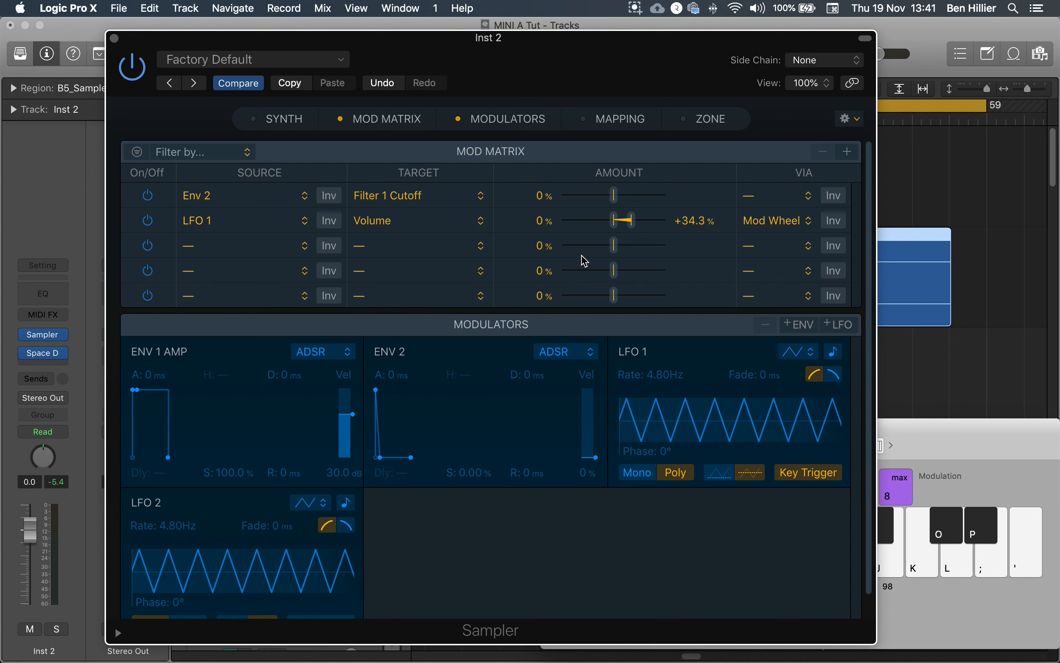
pyautogui.click(784, 228)
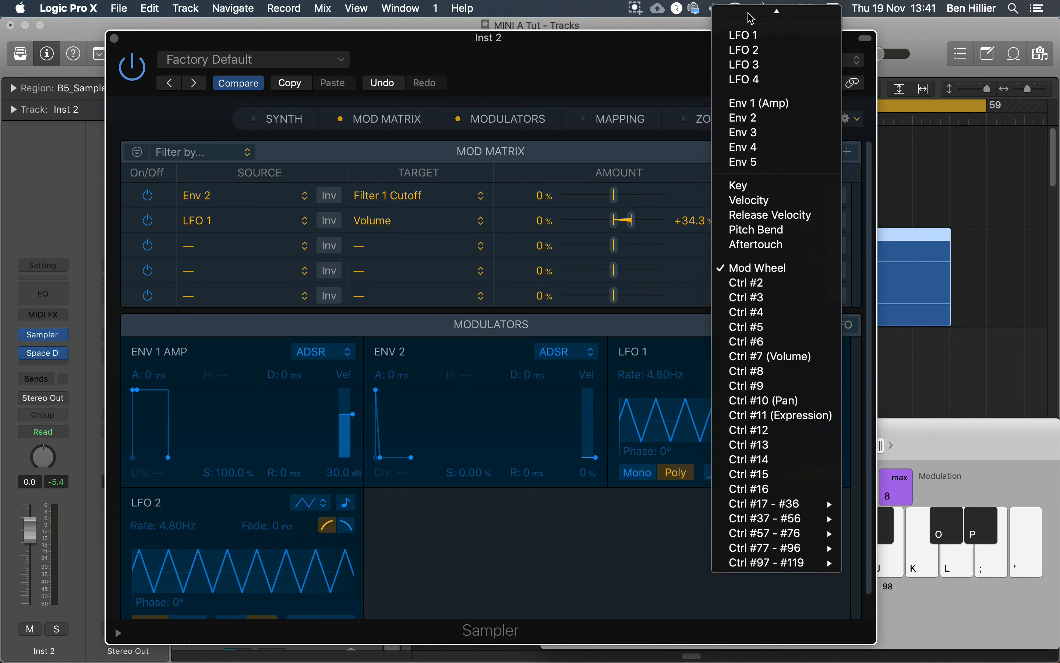
pyautogui.click(771, 16)
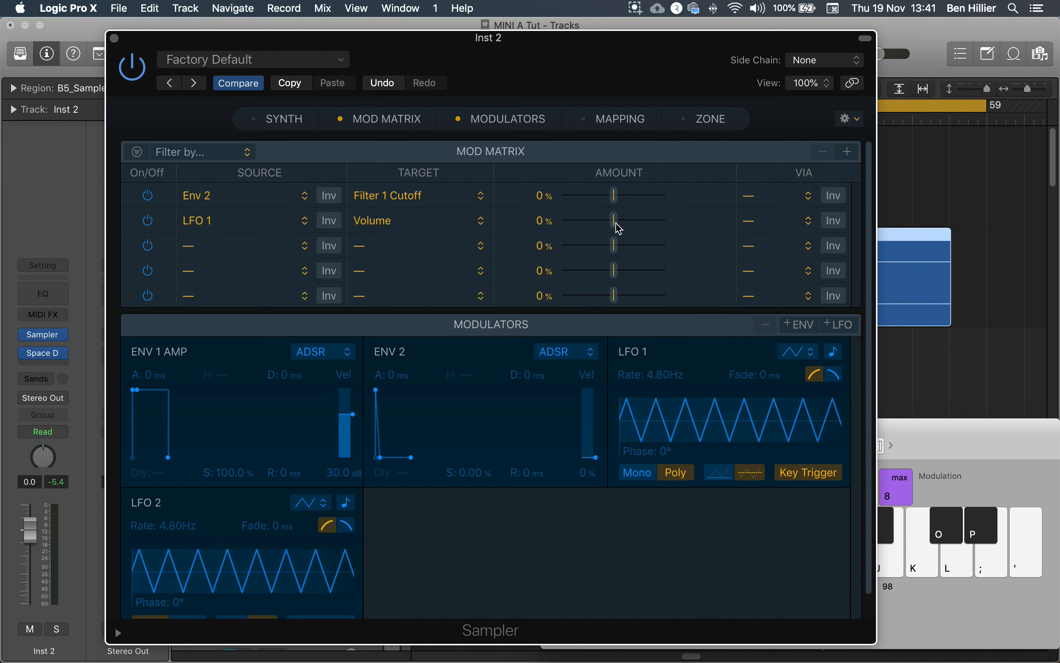
pyautogui.moveTo(618, 228); pyautogui.dragTo(652, 227)
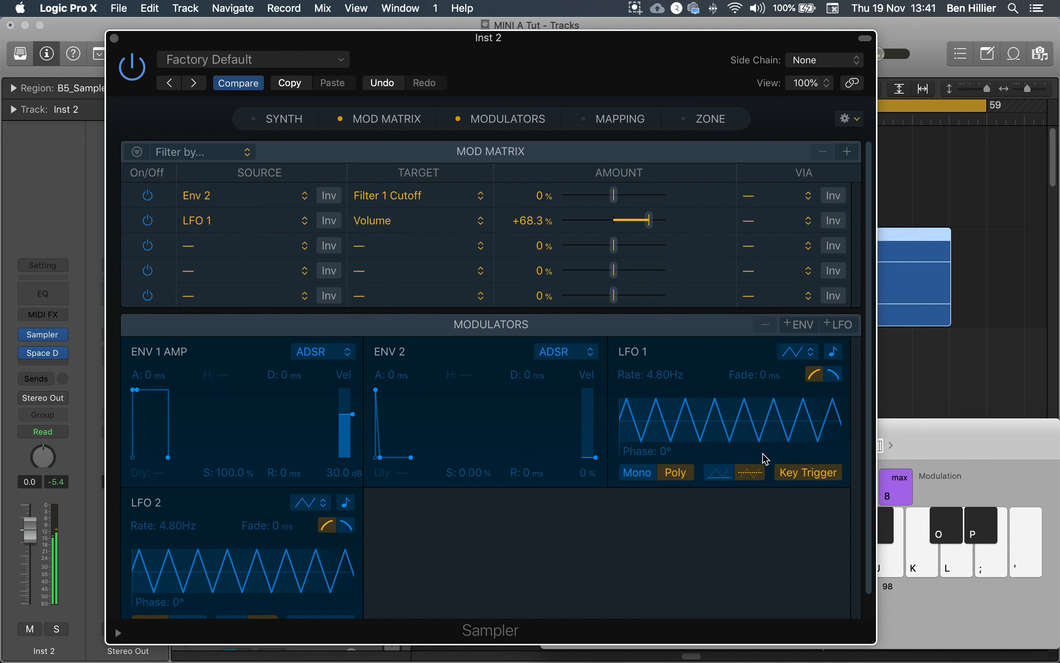
# - Change LFO 1's waveform to Sine and audition the volume modulation at an amount of +100%
pyautogui.click(802, 352)
pyautogui.click(779, 341)
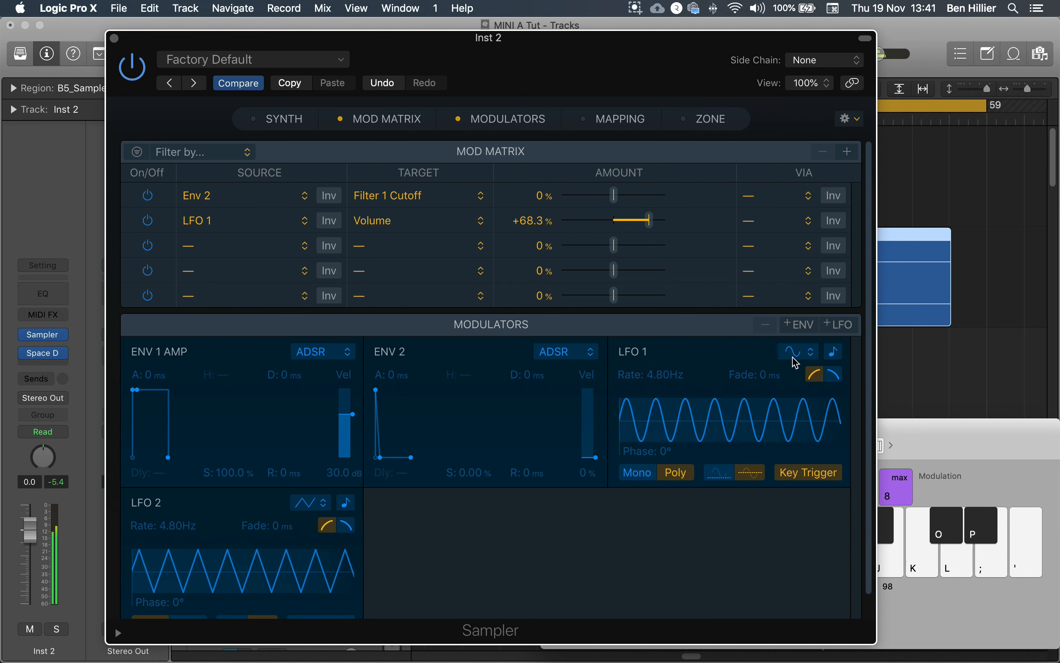
pyautogui.moveTo(649, 220); pyautogui.dragTo(675, 226)
pyautogui.press('k')
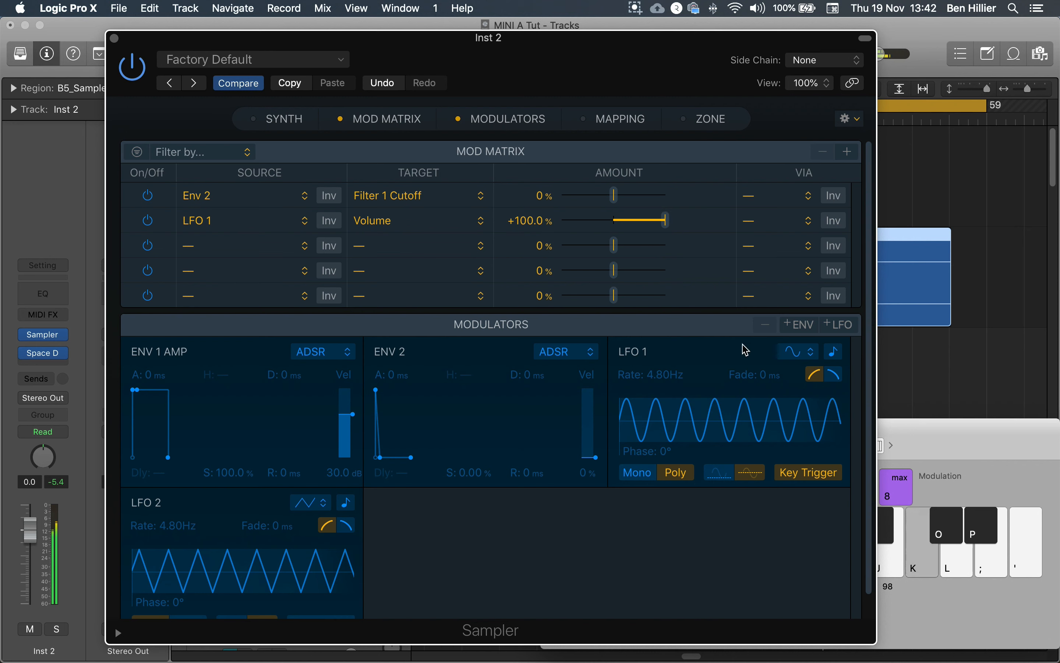
pyautogui.press('j')
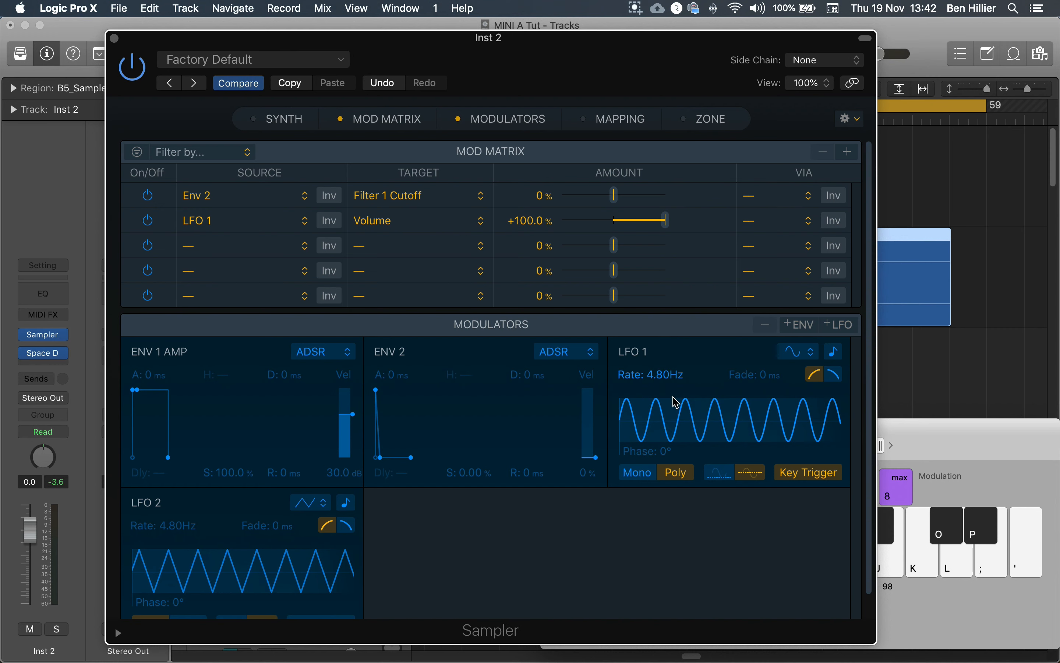
# - Try the Random waveform on LFO 1, and set the waveform back to Triangle
pyautogui.click(793, 352)
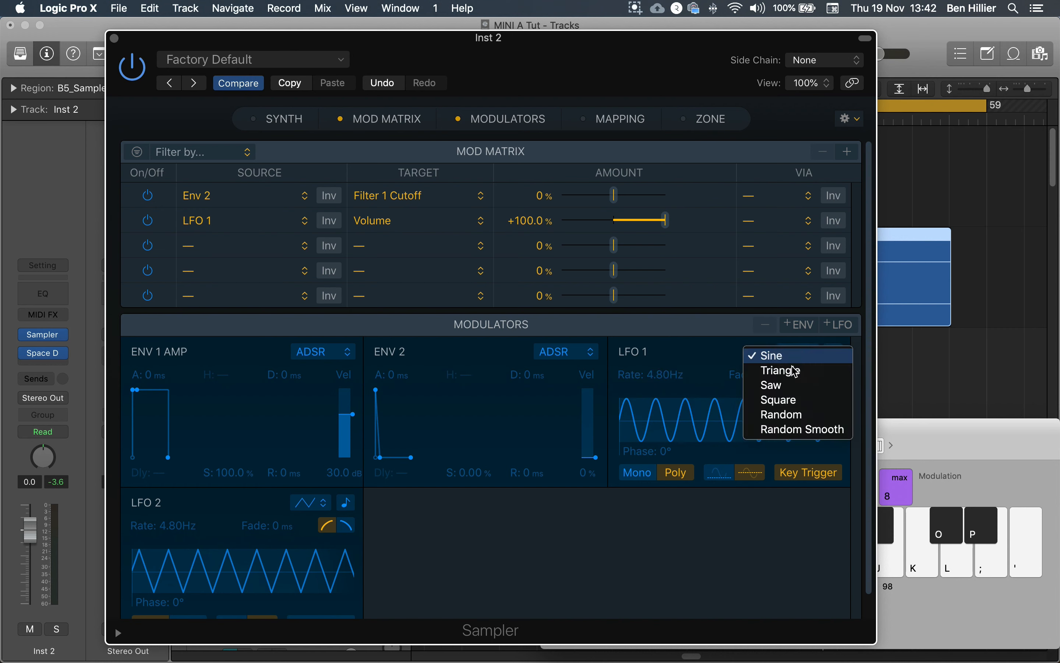
pyautogui.click(794, 416)
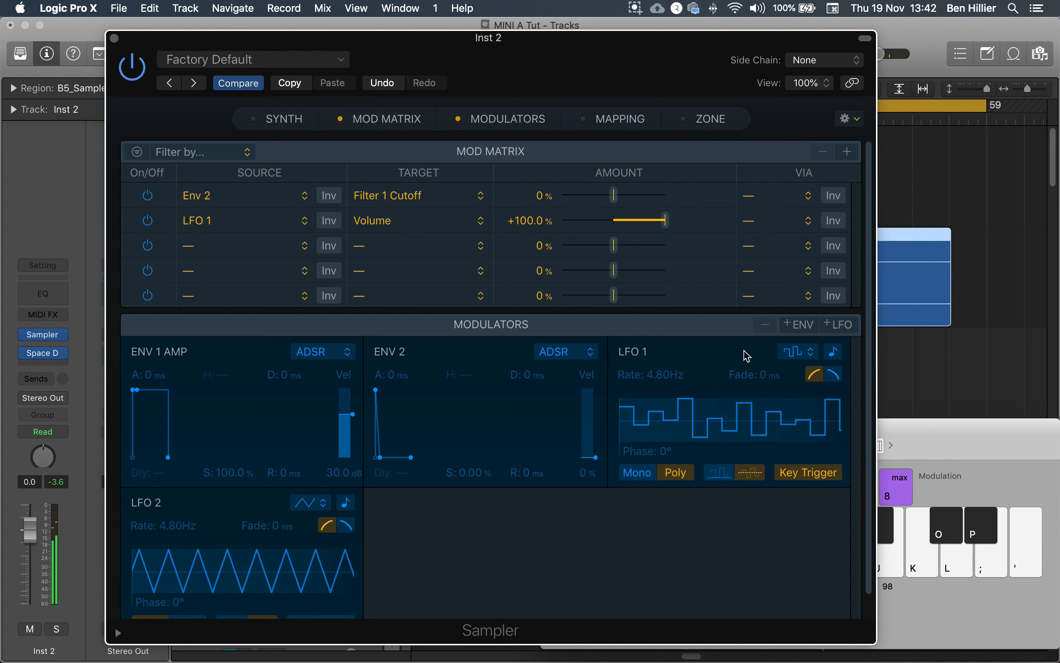
pyautogui.click(804, 356)
pyautogui.click(796, 317)
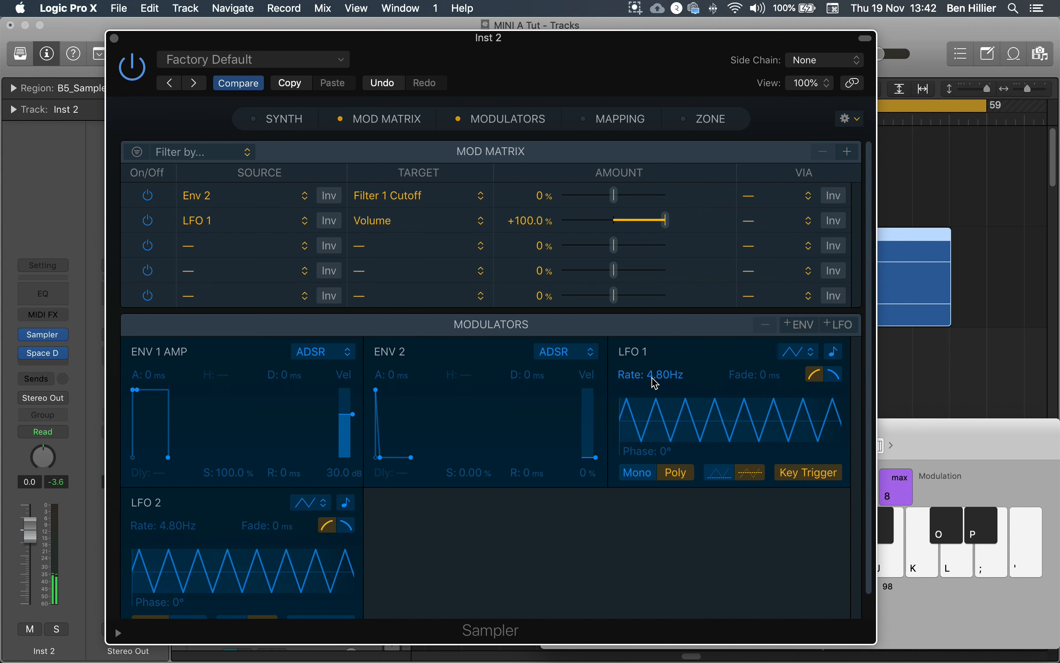
# - Compare LFO 1 rates of 1.62 Hz and 12.2 Hz, and settle on 2.73 Hz with a volume modulation amount of +75.5%
pyautogui.moveTo(654, 384); pyautogui.dragTo(655, 440)
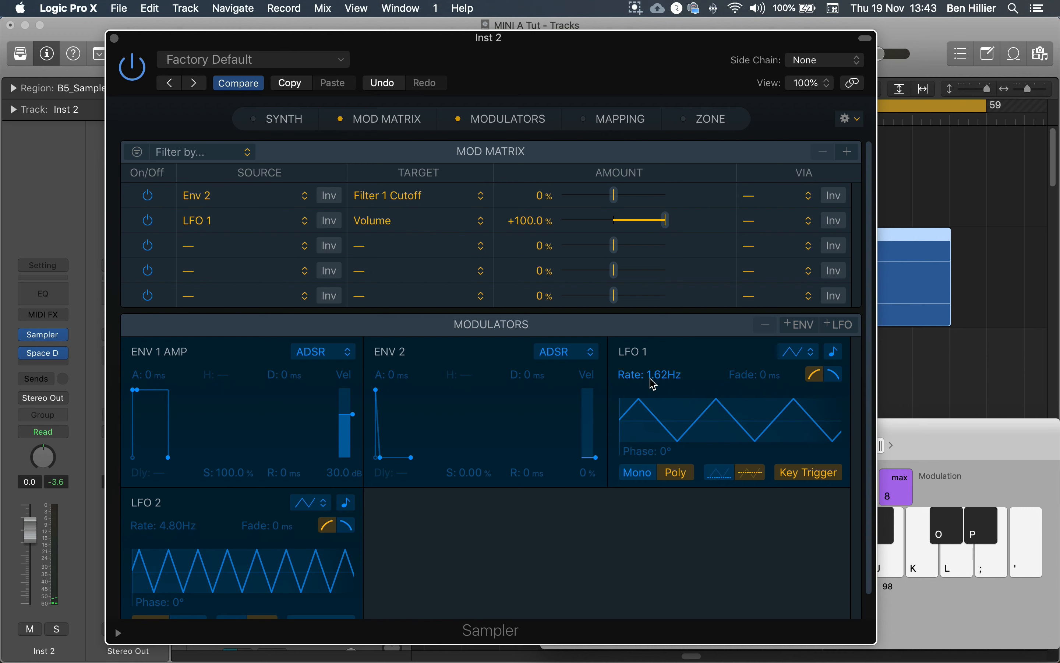
pyautogui.moveTo(655, 440); pyautogui.dragTo(654, 379)
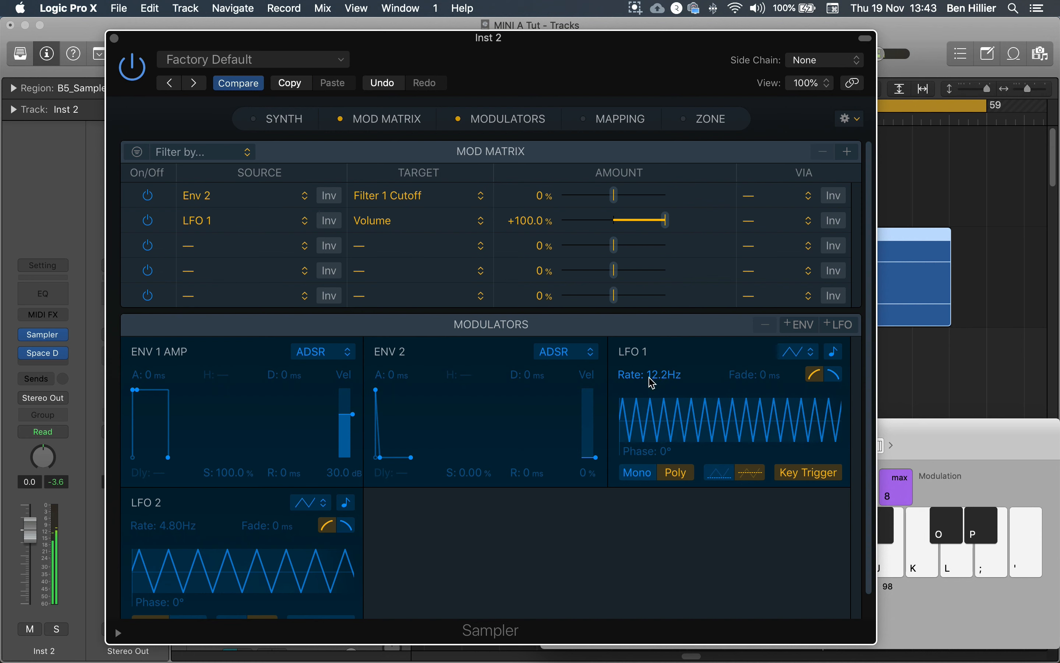
pyautogui.moveTo(669, 222)
pyautogui.mouseDown()
pyautogui.moveTo(625, 221)
pyautogui.moveTo(653, 220)
pyautogui.mouseUp()
pyautogui.press('k')
pyautogui.moveTo(664, 374); pyautogui.dragTo(664, 391)
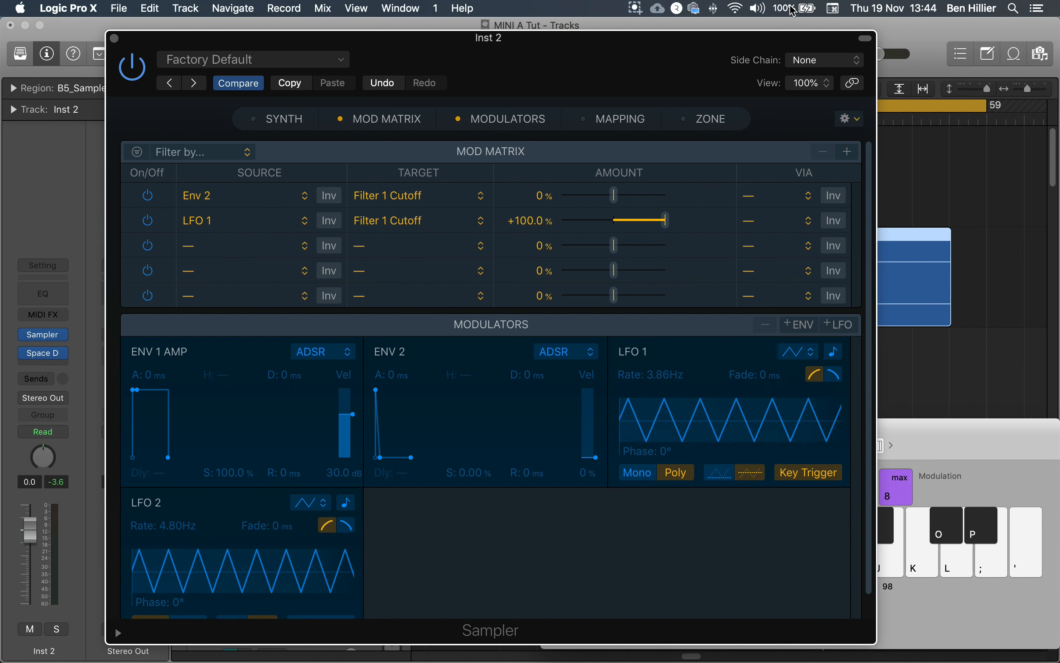
# - Reposition the Sampler window to show the Mapping and Zone sections again, and return to the Mod Matrix
pyautogui.moveTo(666, 73); pyautogui.dragTo(740, 361)
pyautogui.moveTo(638, 352); pyautogui.dragTo(600, 108)
pyautogui.click(634, 177)
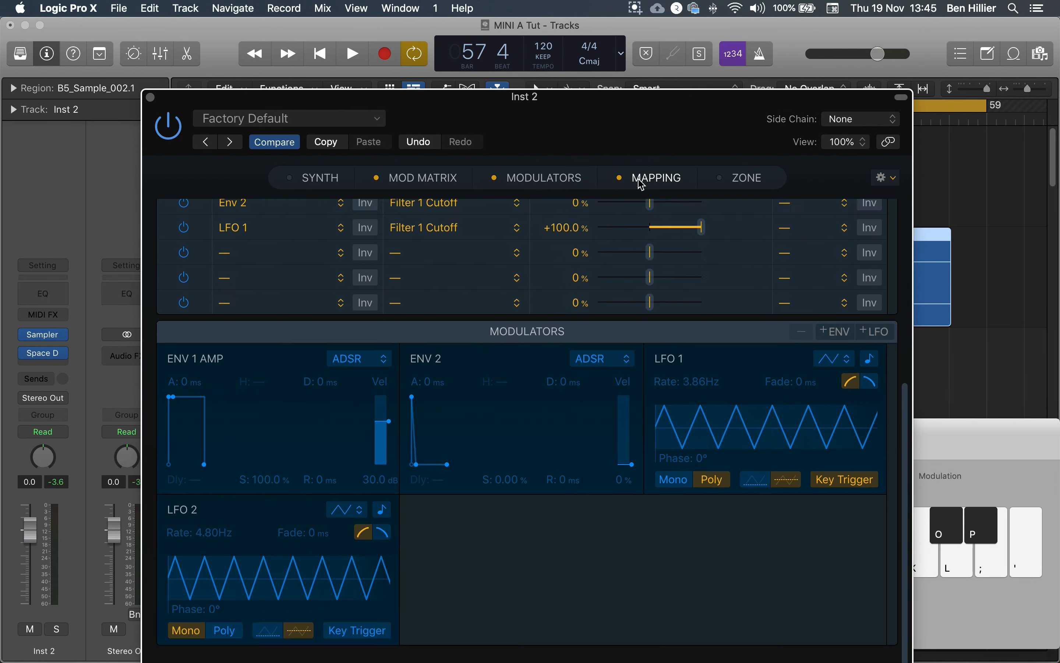
pyautogui.click(745, 178)
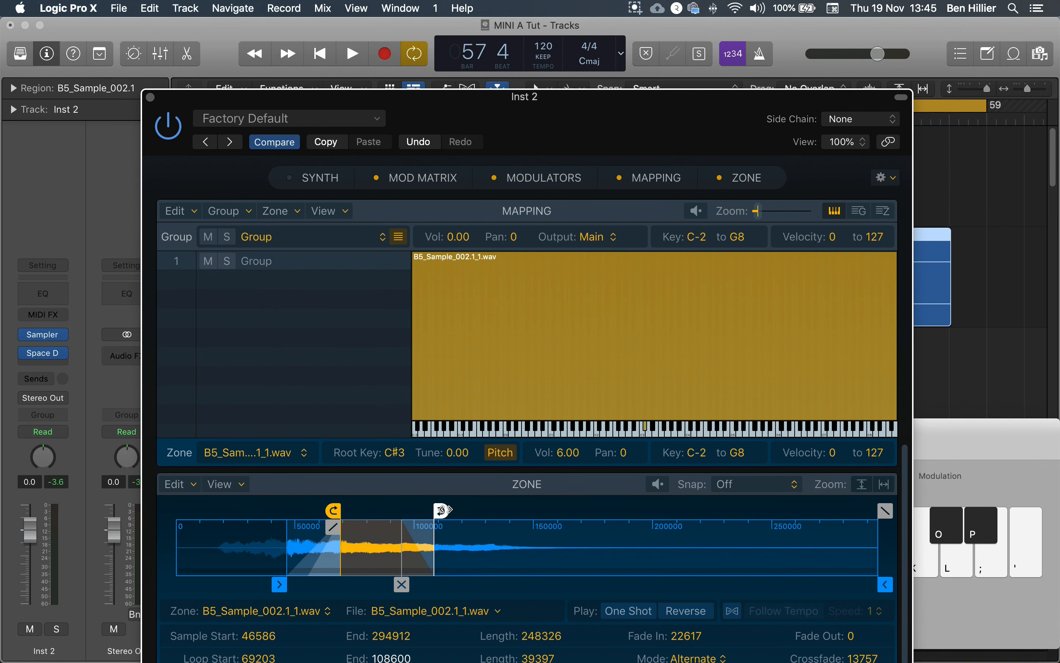
pyautogui.moveTo(554, 110); pyautogui.dragTo(521, 39)
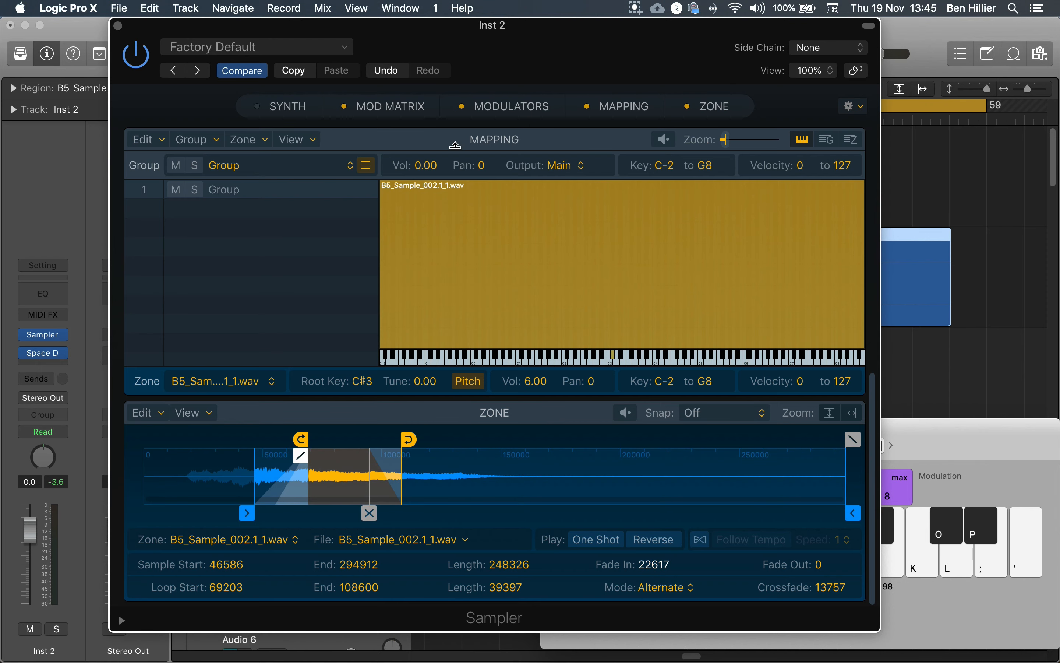
pyautogui.click(470, 115)
pyautogui.click(411, 117)
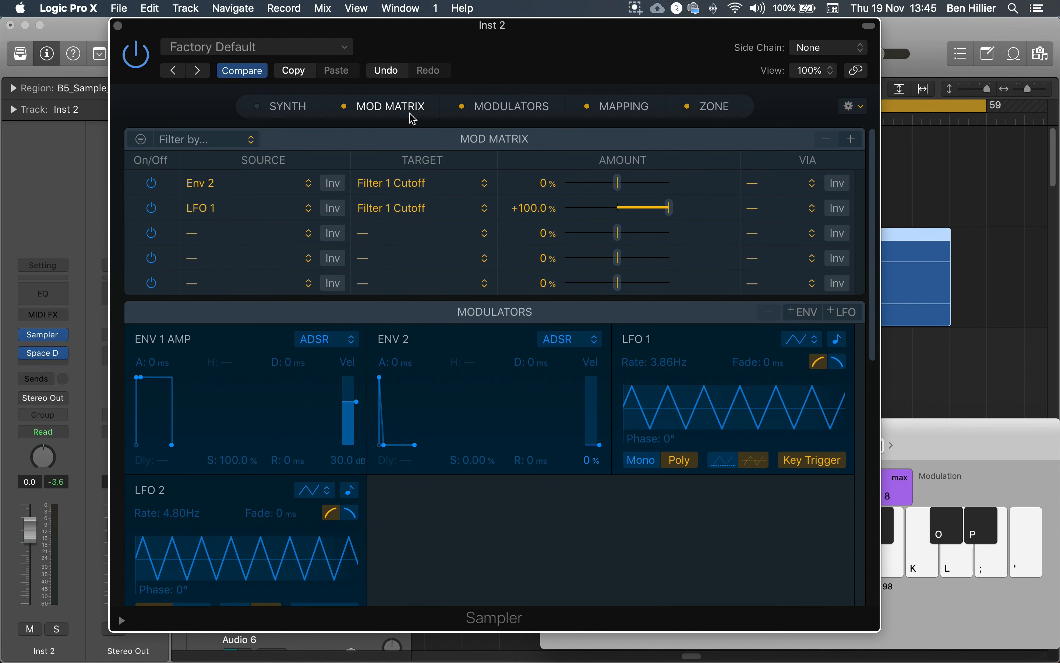